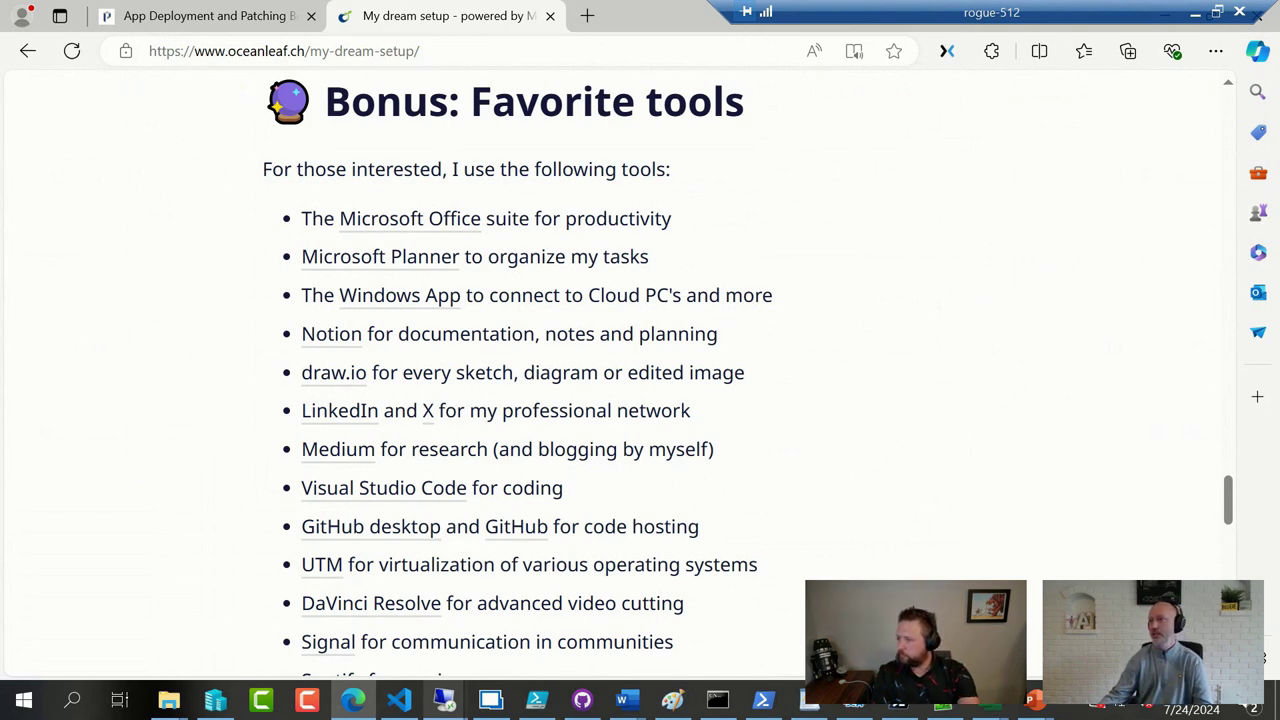
# - Open a new browser tab and load the Google home page
pyautogui.click(587, 18)
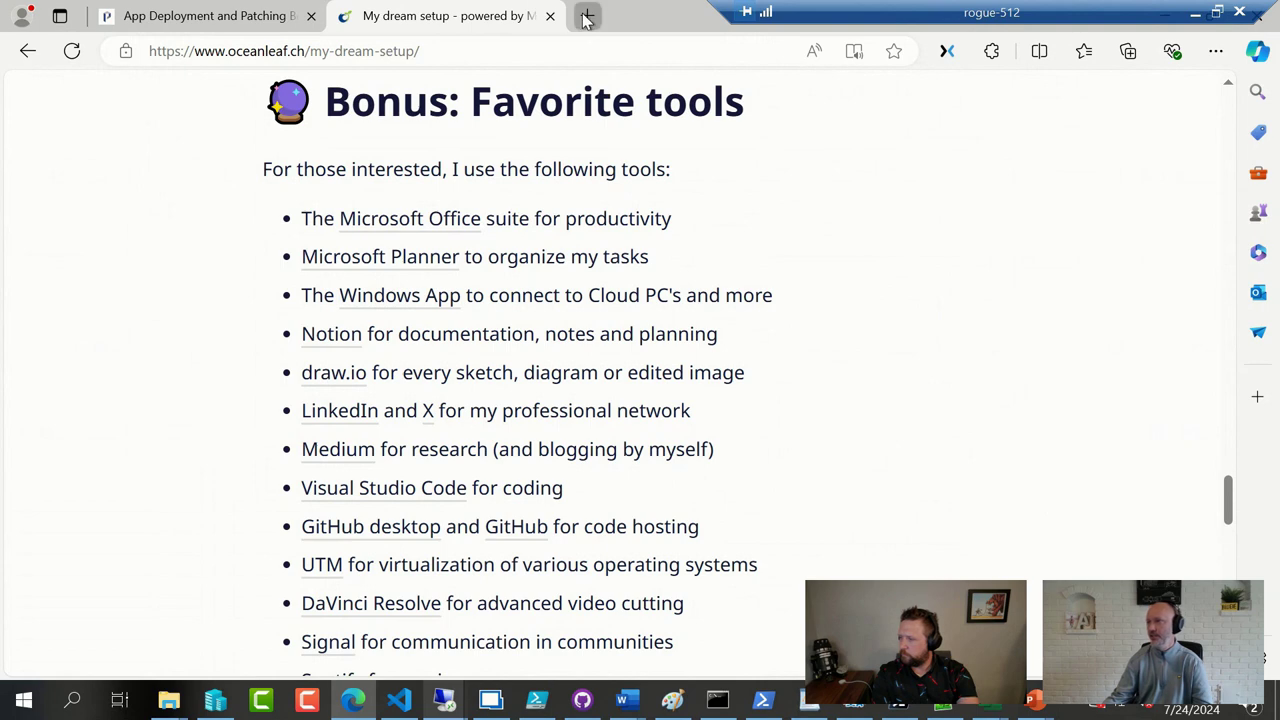
pyautogui.write('go')
pyautogui.press('Return')
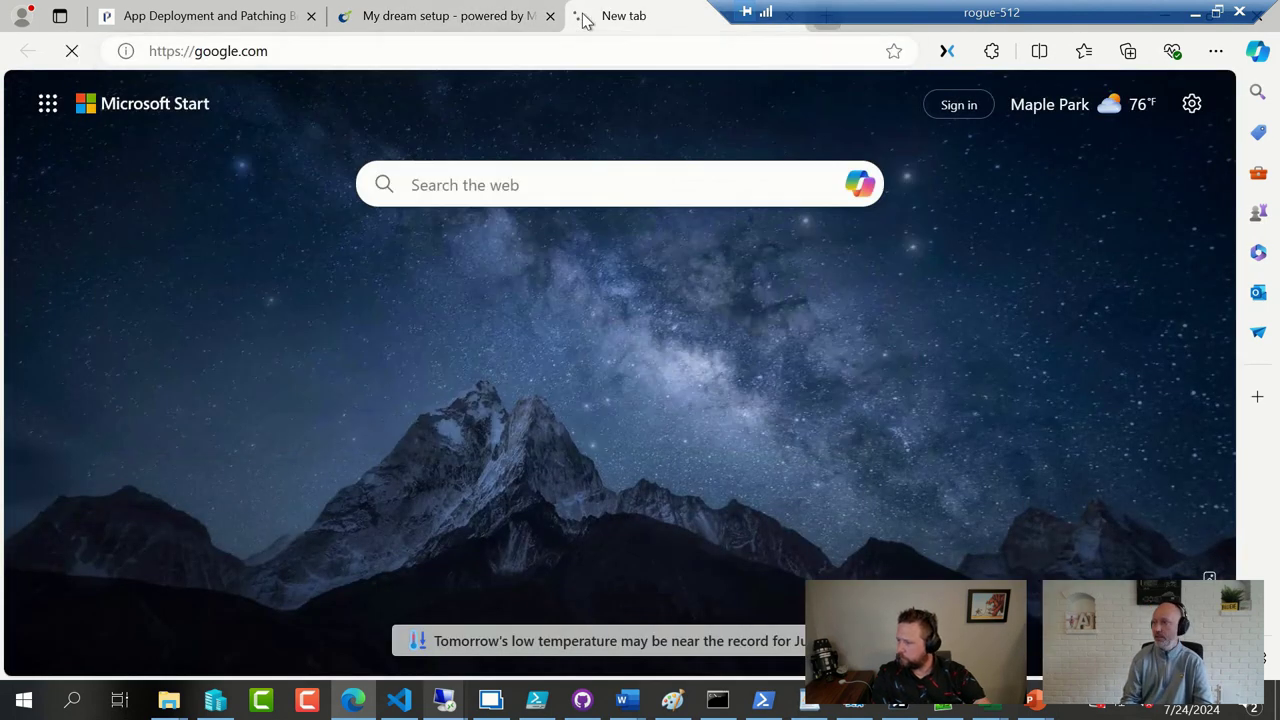
# - Search Google for 'delivery optimization troubleshooting module'
pyautogui.write('delivery i')
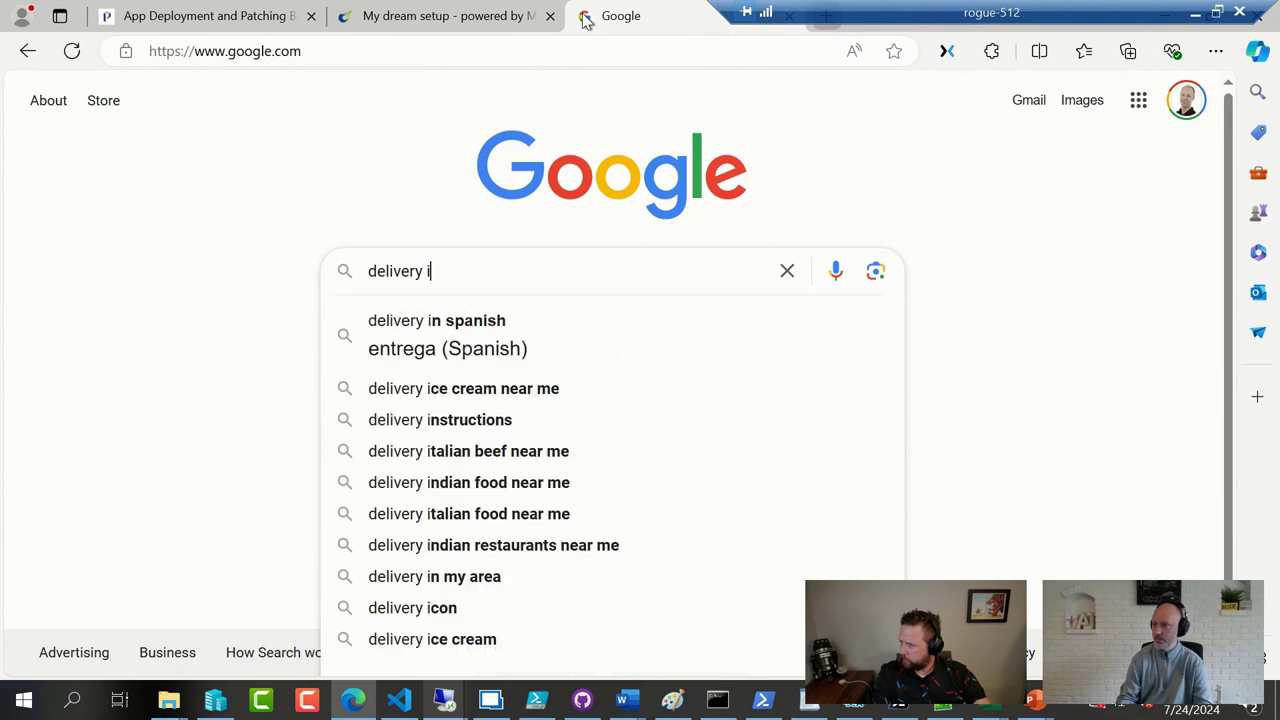
pyautogui.press('BackSpace')
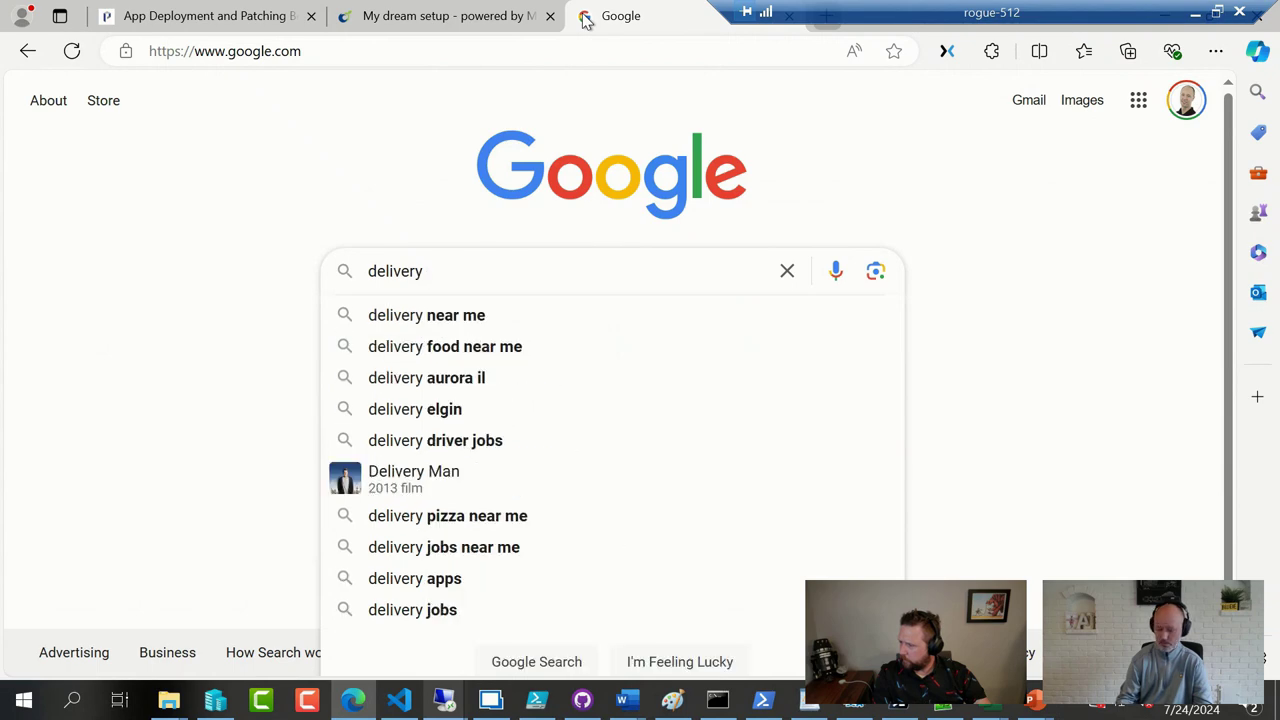
pyautogui.write('optimi')
pyautogui.press('Down')
pyautogui.press('BackSpace')
pyautogui.press('BackSpace')
pyautogui.press('BackSpace')
pyautogui.press('BackSpace')
pyautogui.press('BackSpace')
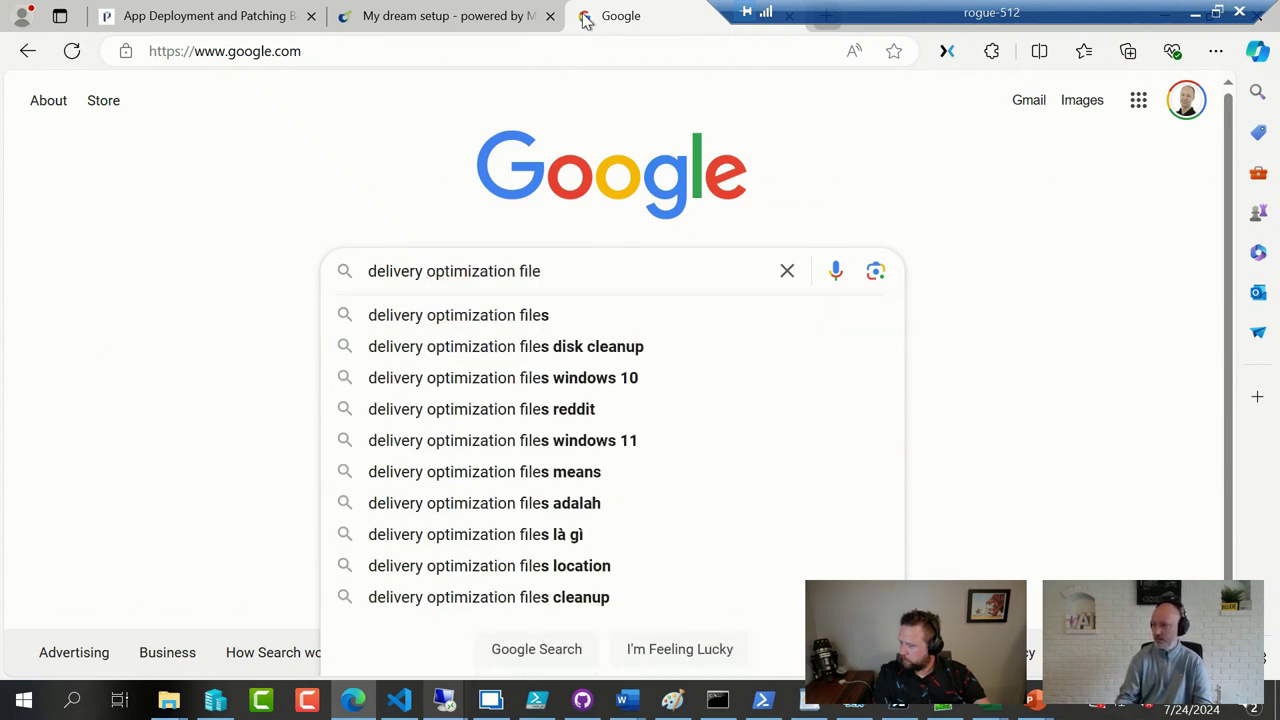
pyautogui.write('troubl')
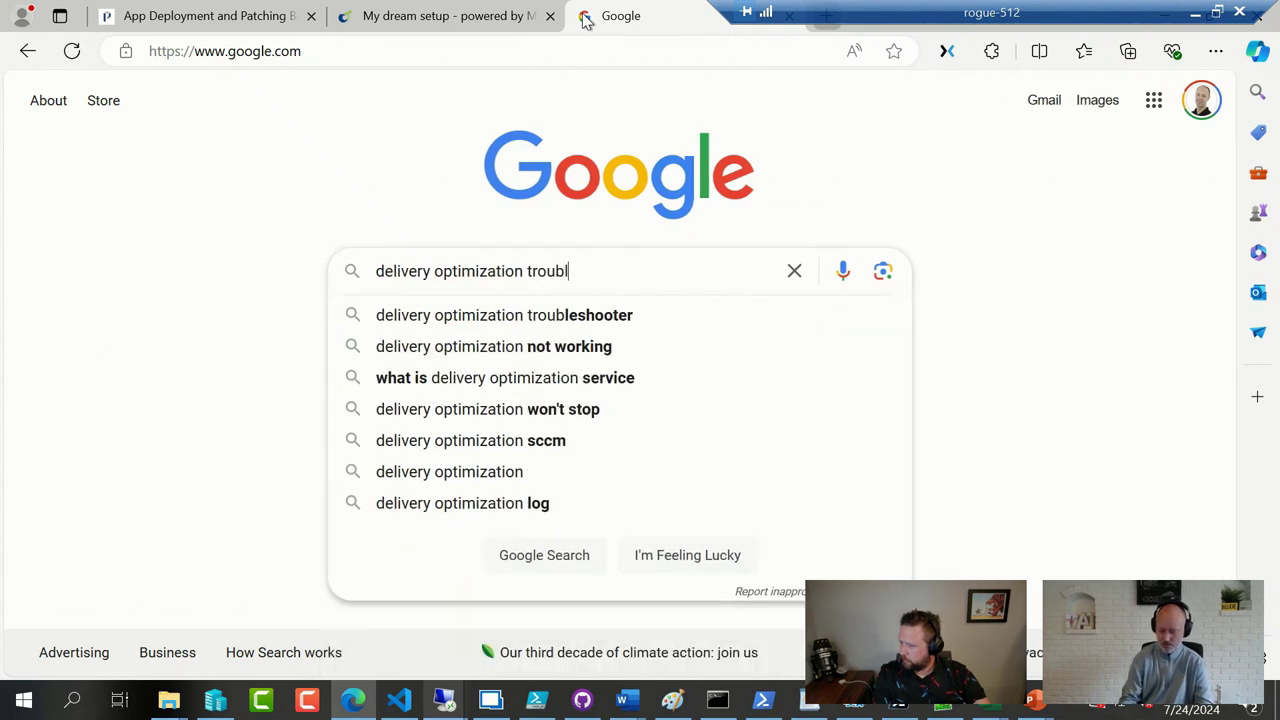
pyautogui.write('eshooting module')
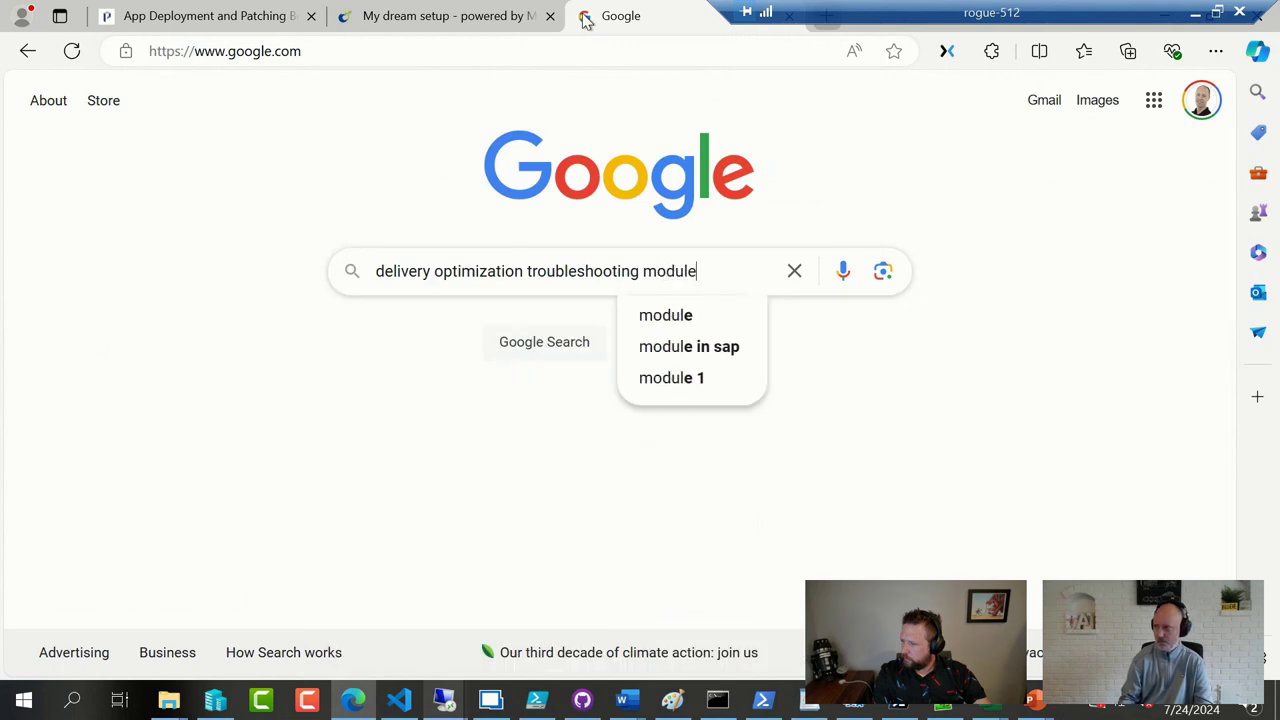
pyautogui.press('Return')
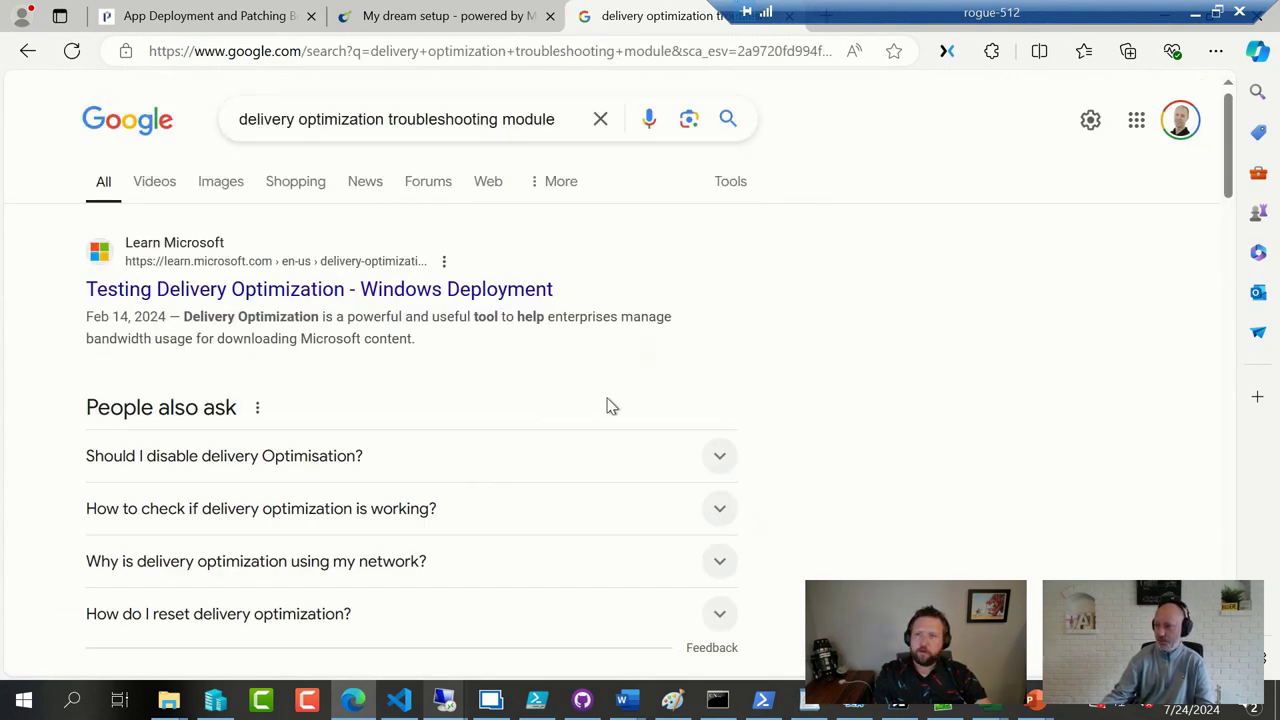
# - Scroll the results down to the MSEndpointMgr post and forum discussions
pyautogui.scroll(-2, 545, 393)
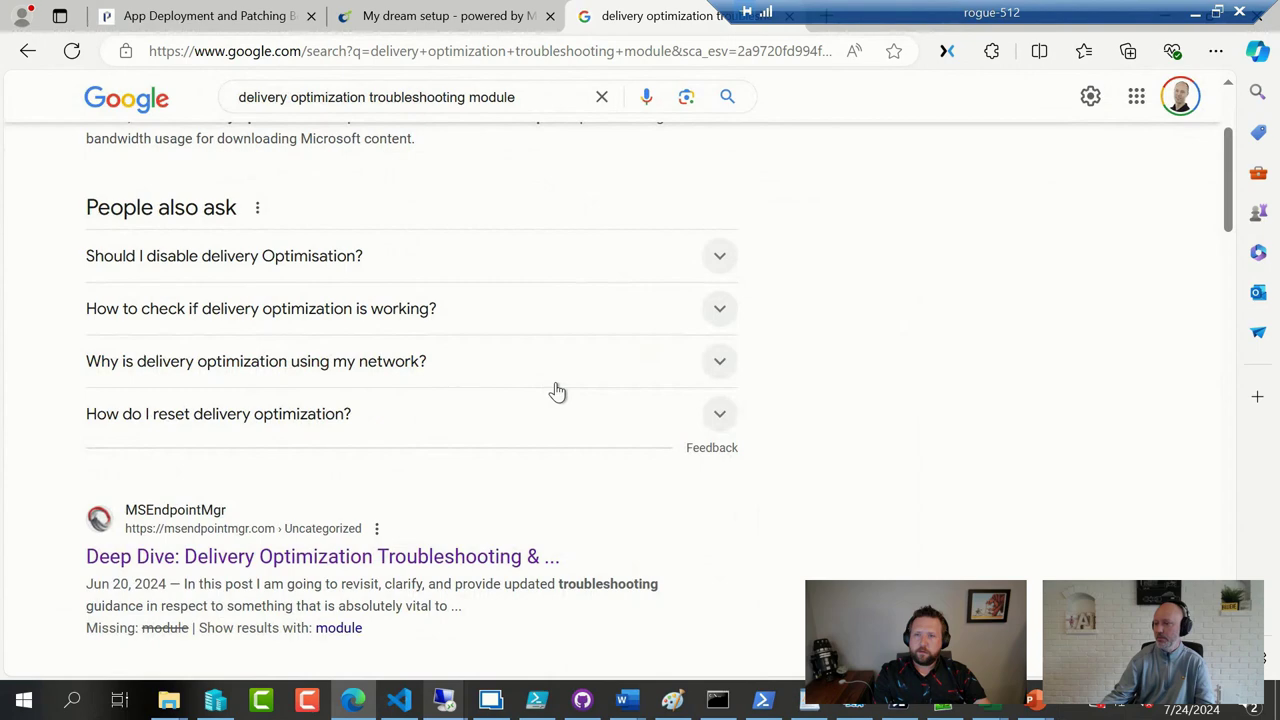
pyautogui.scroll(-1, 556, 391)
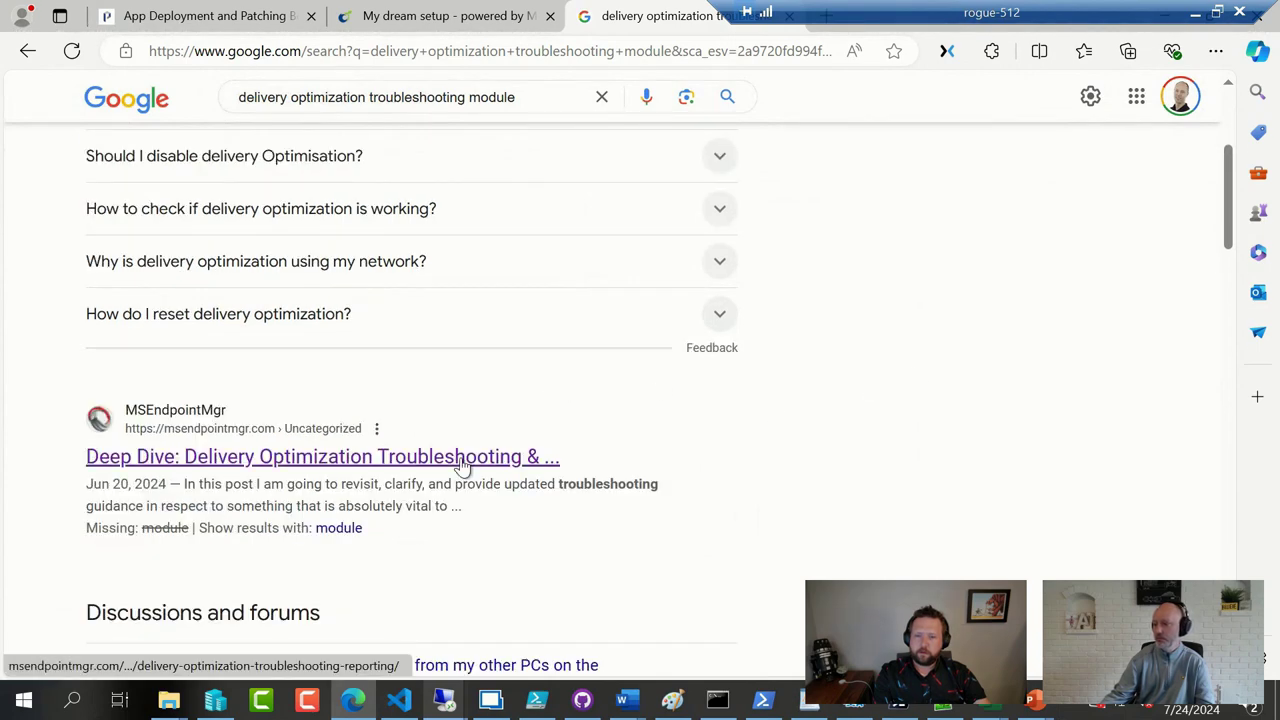
pyautogui.scroll(-2, 700, 491)
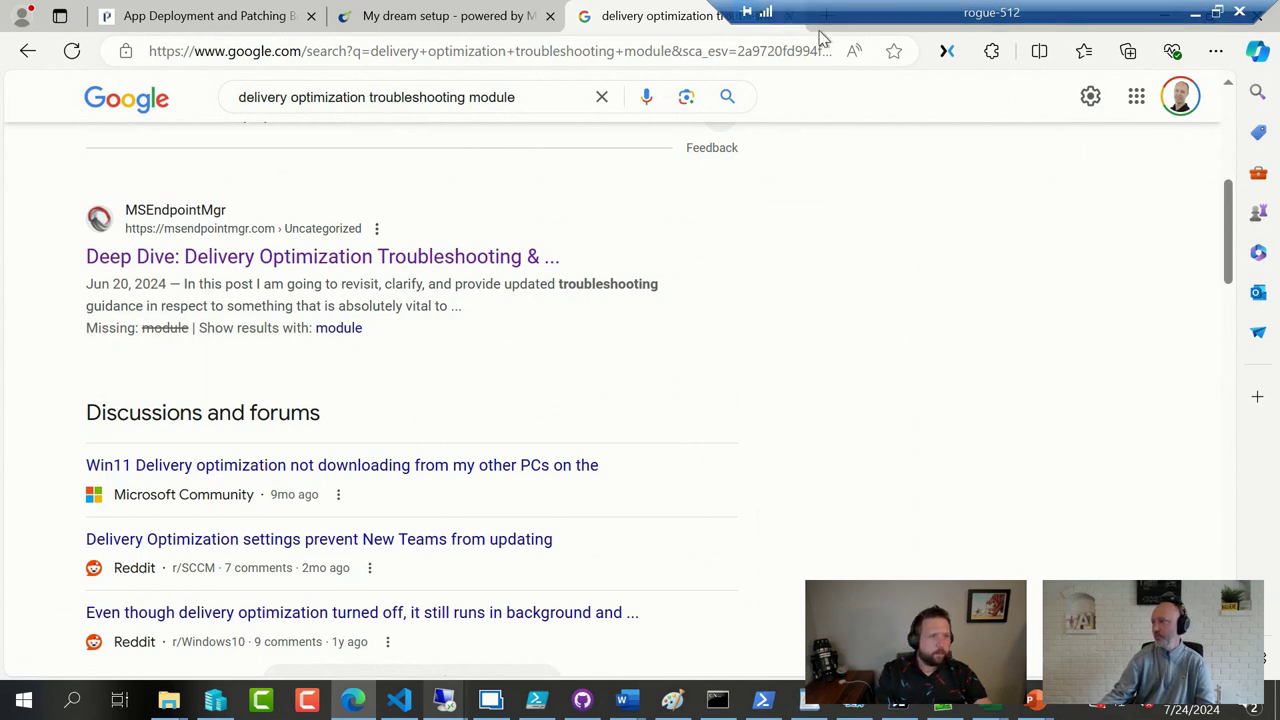
# - Load the pasted PowerShell Gallery address for the DeliveryOptimizationTroubleshooter package
pyautogui.click(646, 50)
pyautogui.write('https://www.powershellgallery.com/packages/DeliveryOptimizationTroubleshooter/1.2.0')
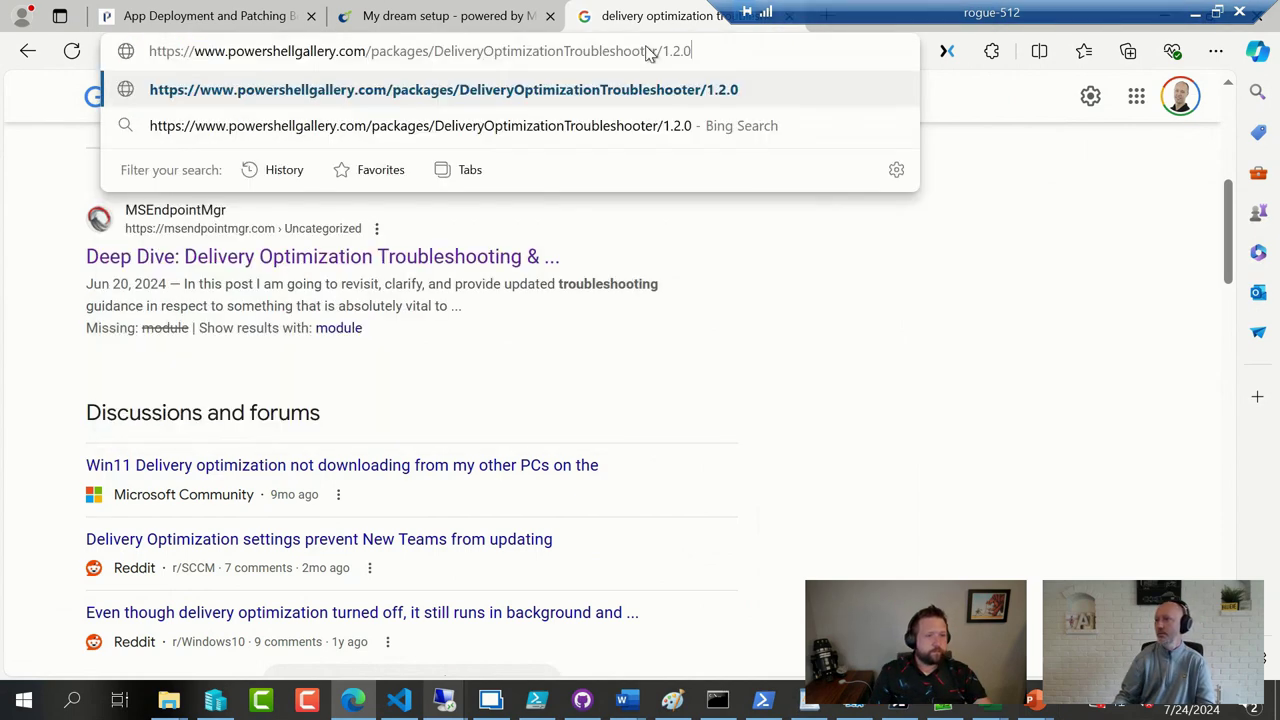
pyautogui.press('Return')
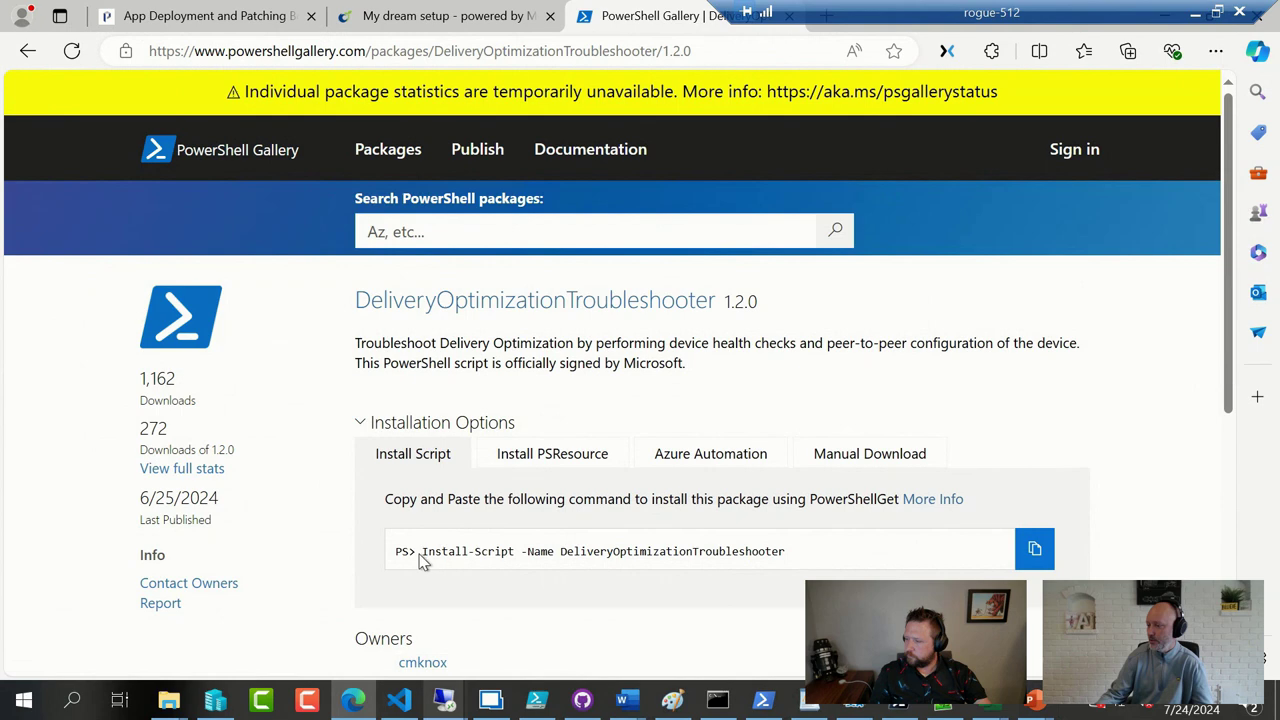
# - Select and copy the 'Install-Script -Name DeliveryOptimizationTroubleshooter' command
pyautogui.moveTo(423, 553); pyautogui.dragTo(786, 551)
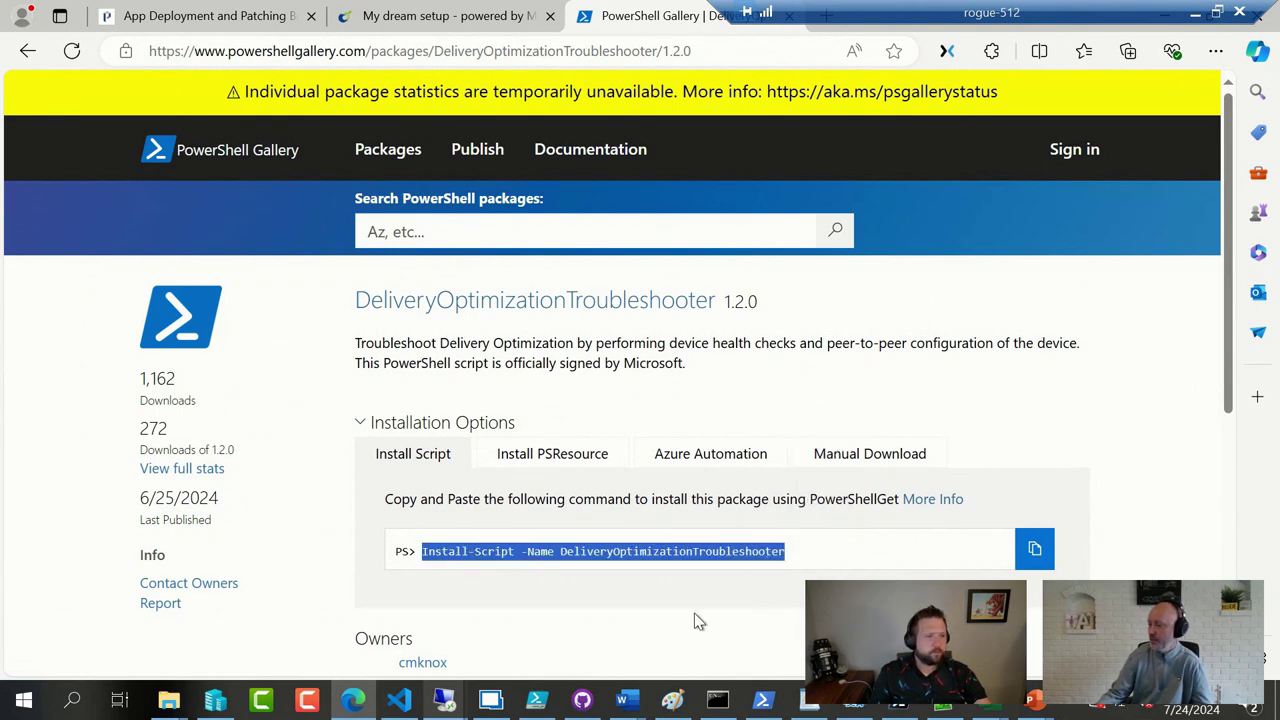
pyautogui.click(771, 654)
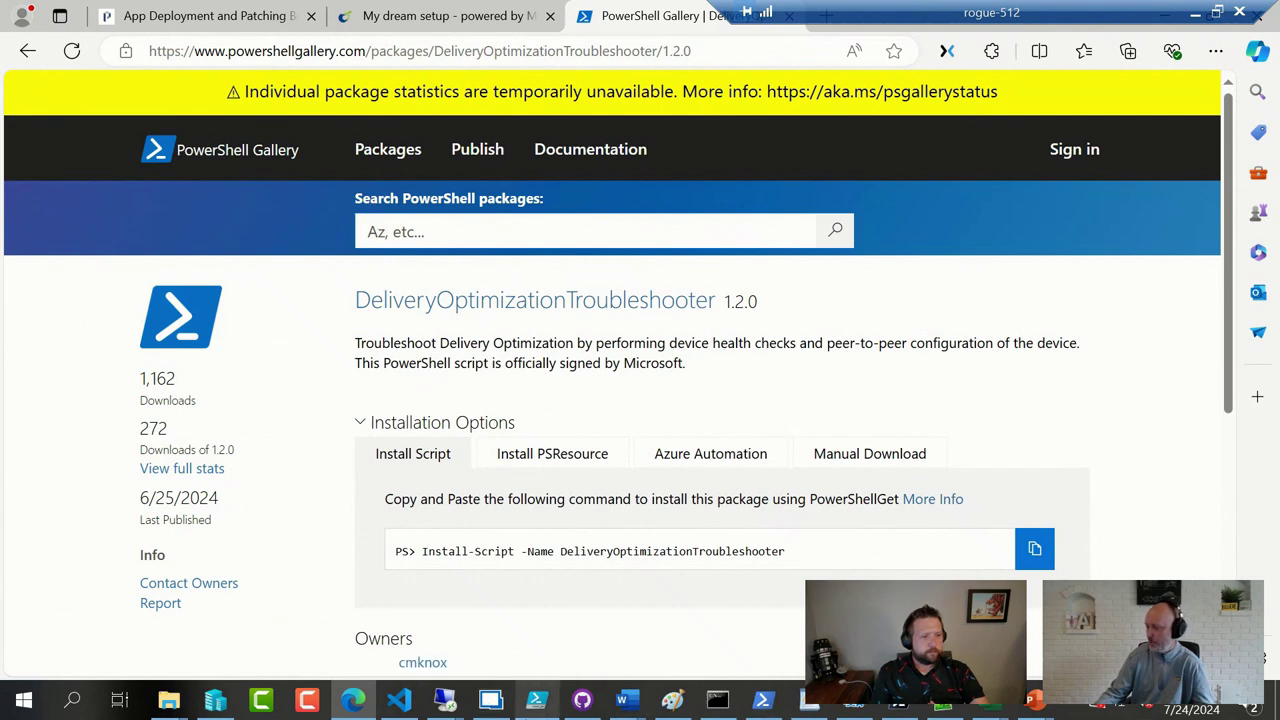
pyautogui.moveTo(443, 706)
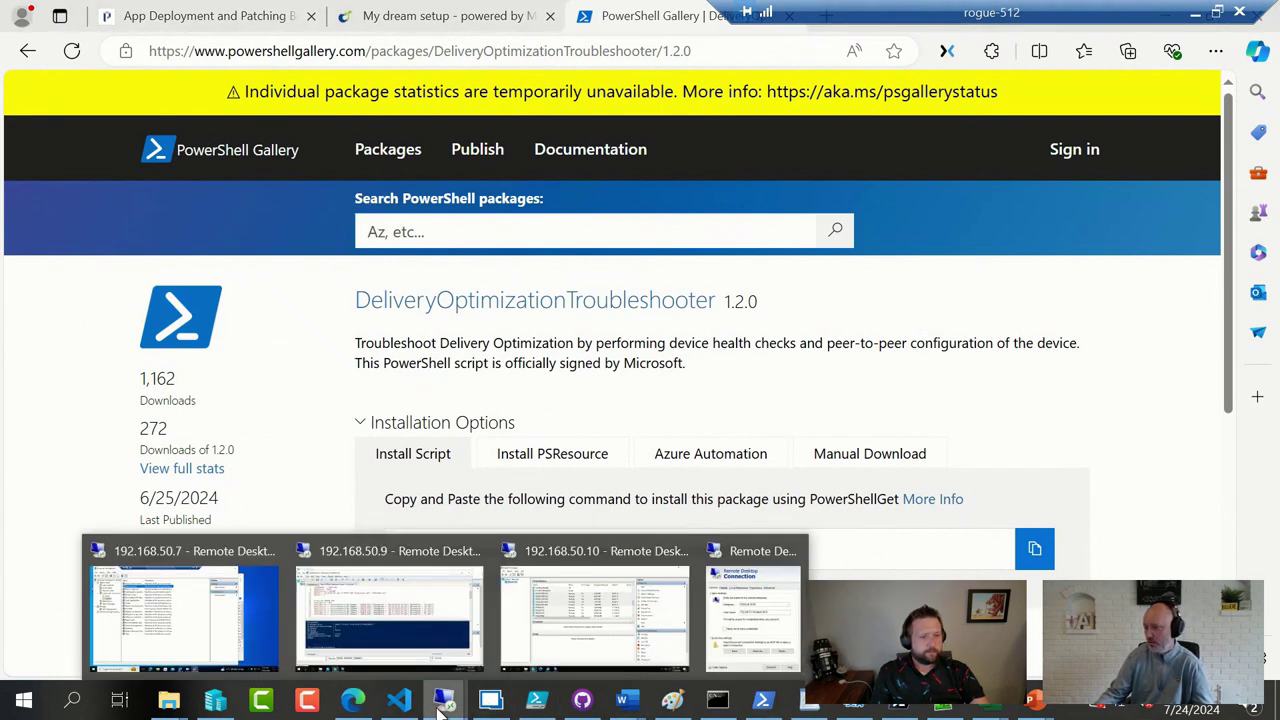
# - Leave the 192.168.50.7 session, open the DA-Intune-002 VM console and start admin PowerShell
pyautogui.click(206, 648)
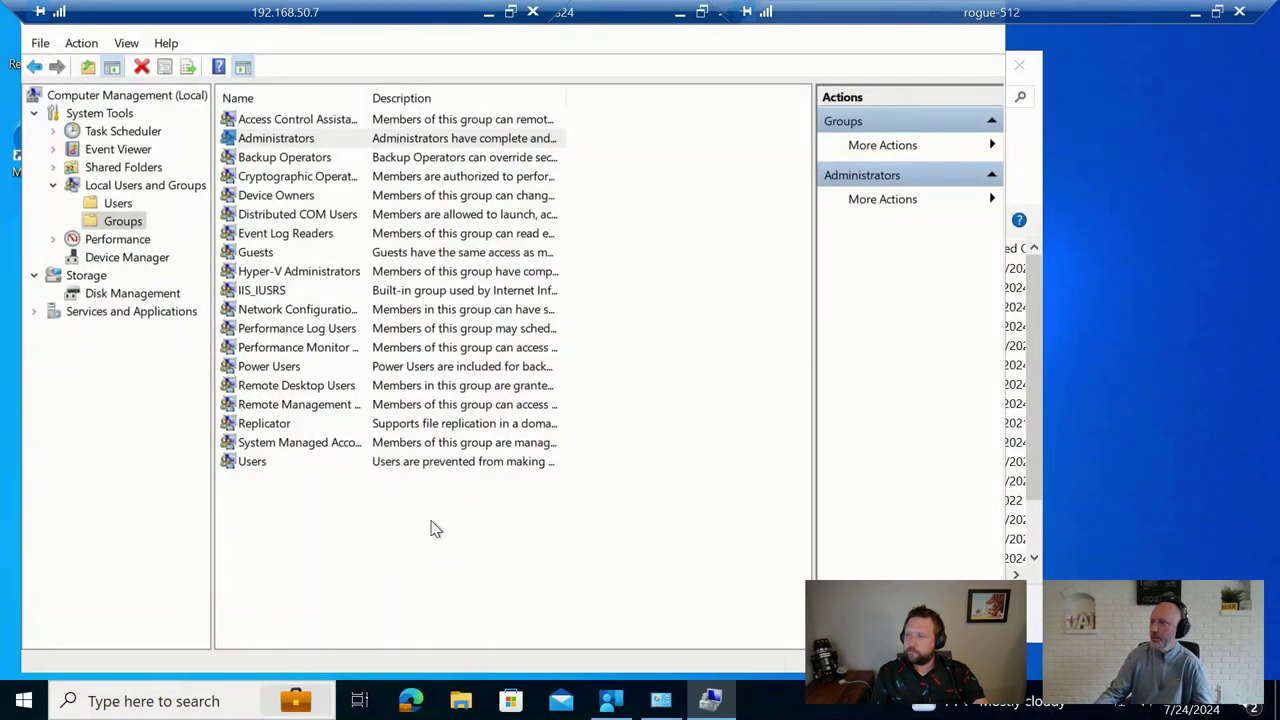
pyautogui.click(679, 20)
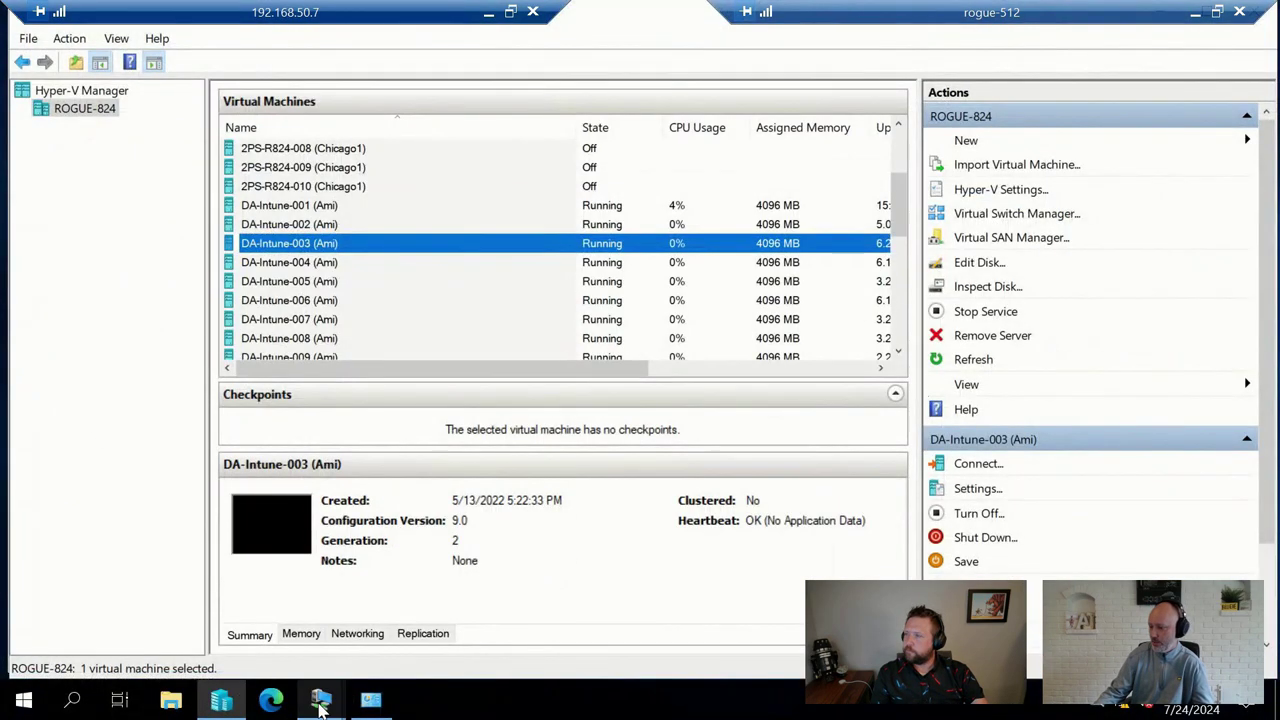
pyautogui.moveTo(320, 706)
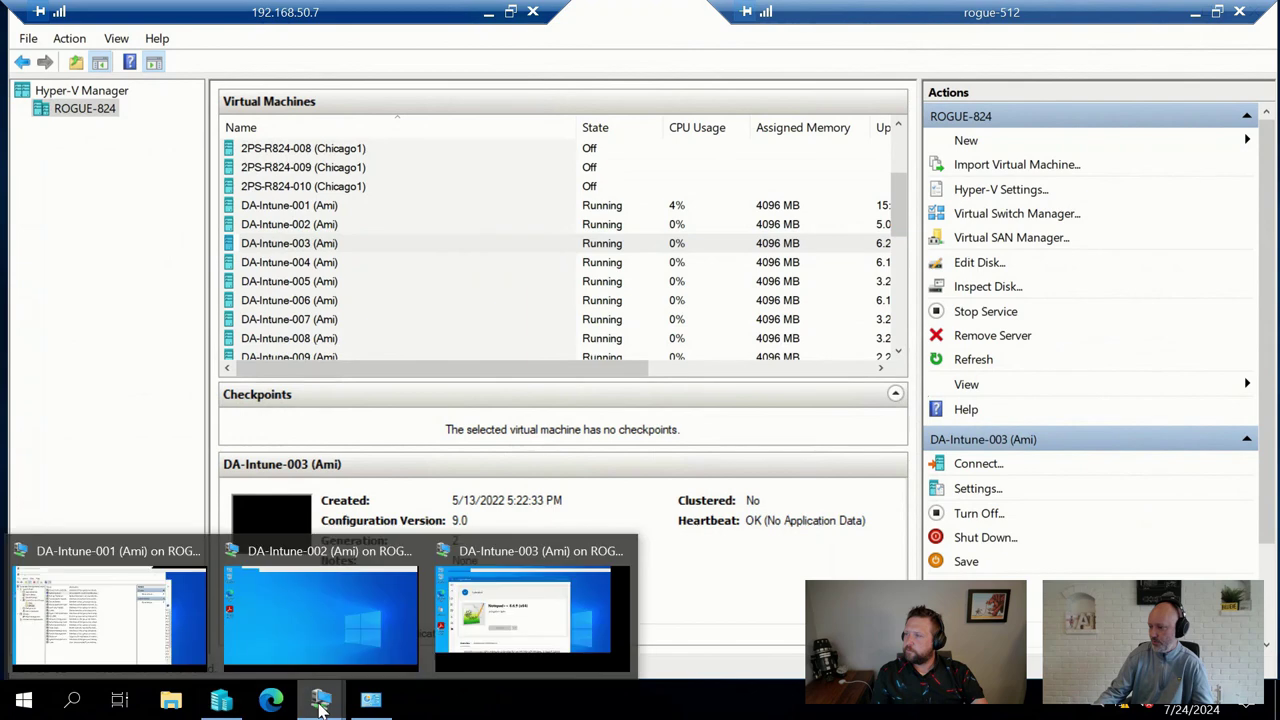
pyautogui.click(347, 637)
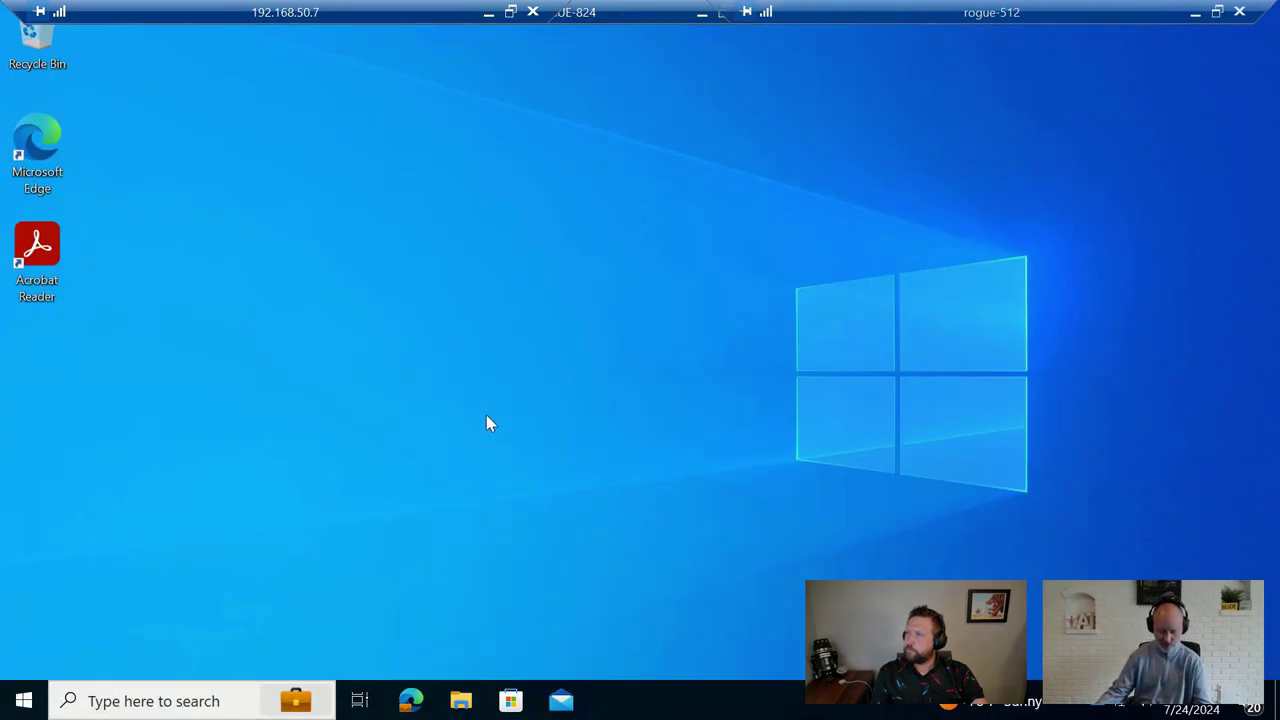
pyautogui.press('super+x')
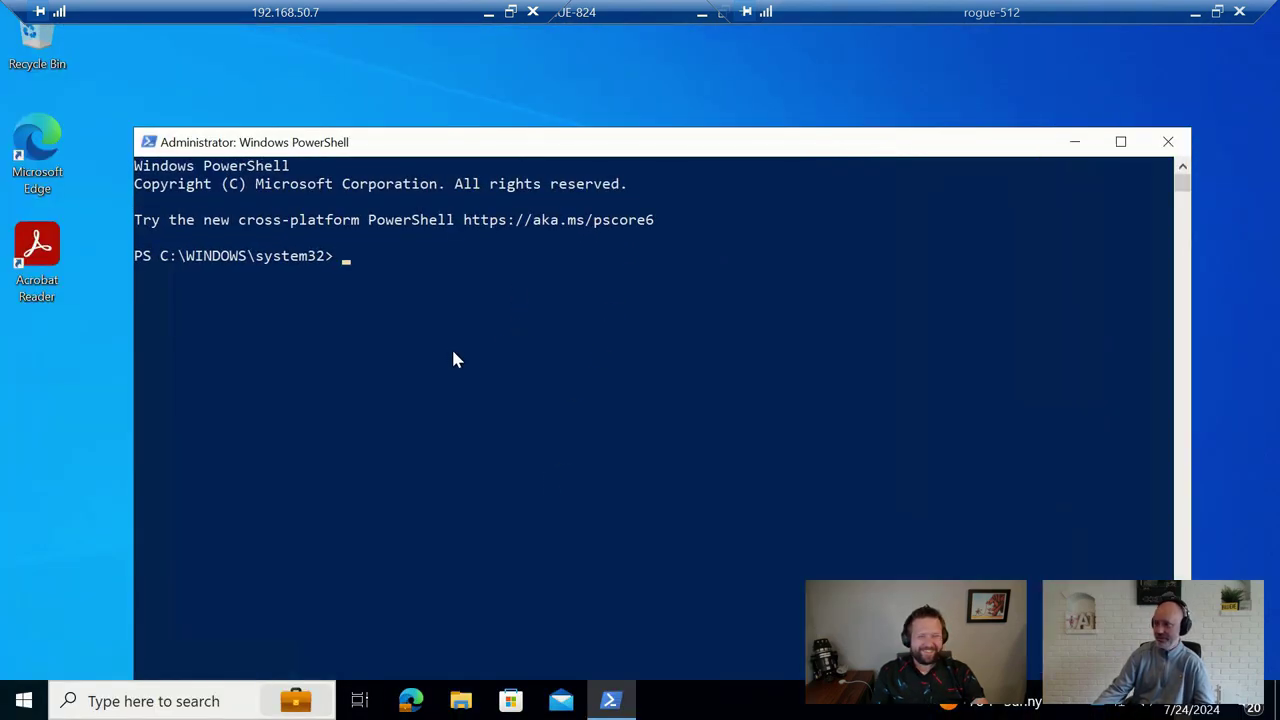
# - From C:\ with a cleared console, run the pasted Install-Script command
pyautogui.write('cd\\')
pyautogui.press('Return')
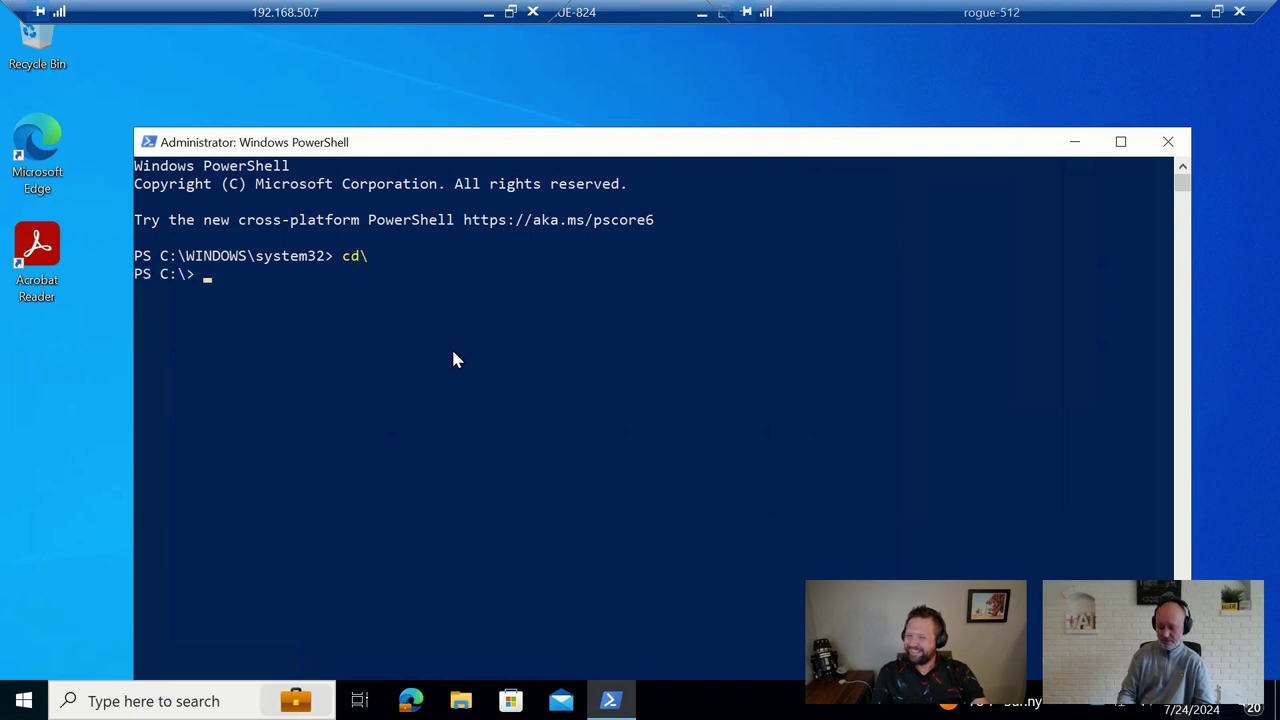
pyautogui.write('cls')
pyautogui.press('Return')
pyautogui.hotkey('ctrl', 'v')
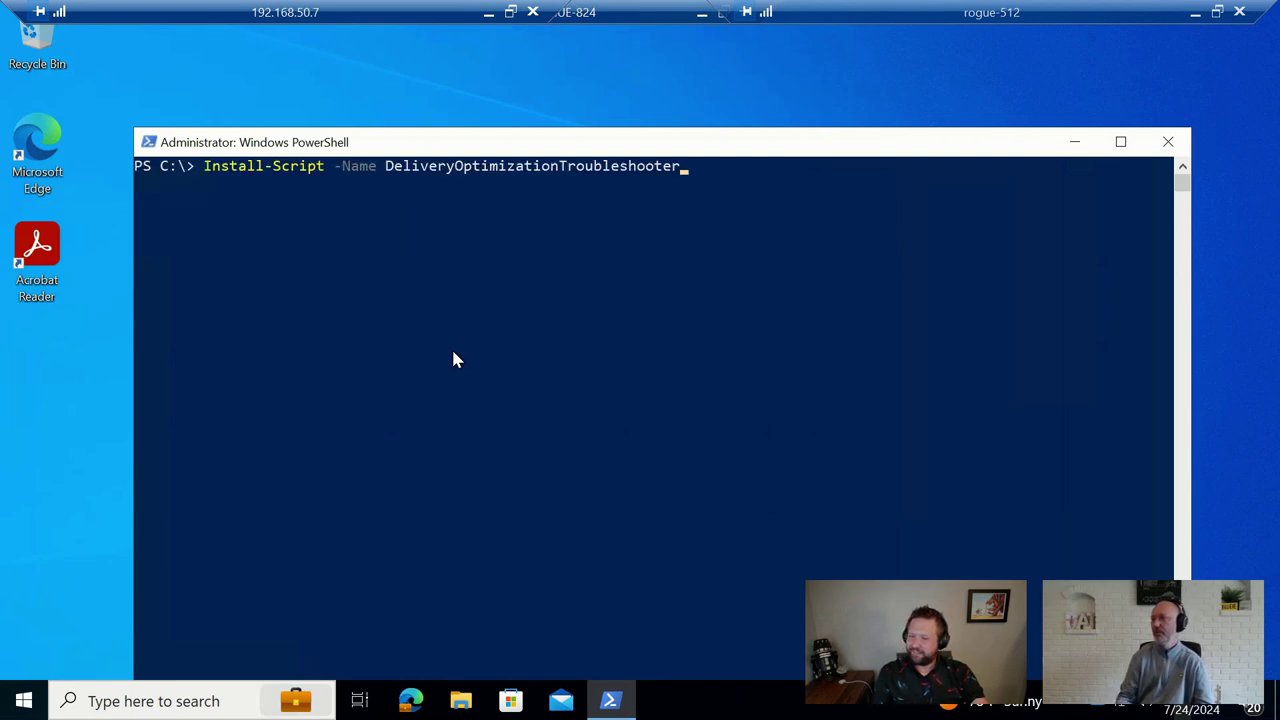
pyautogui.press('Return')
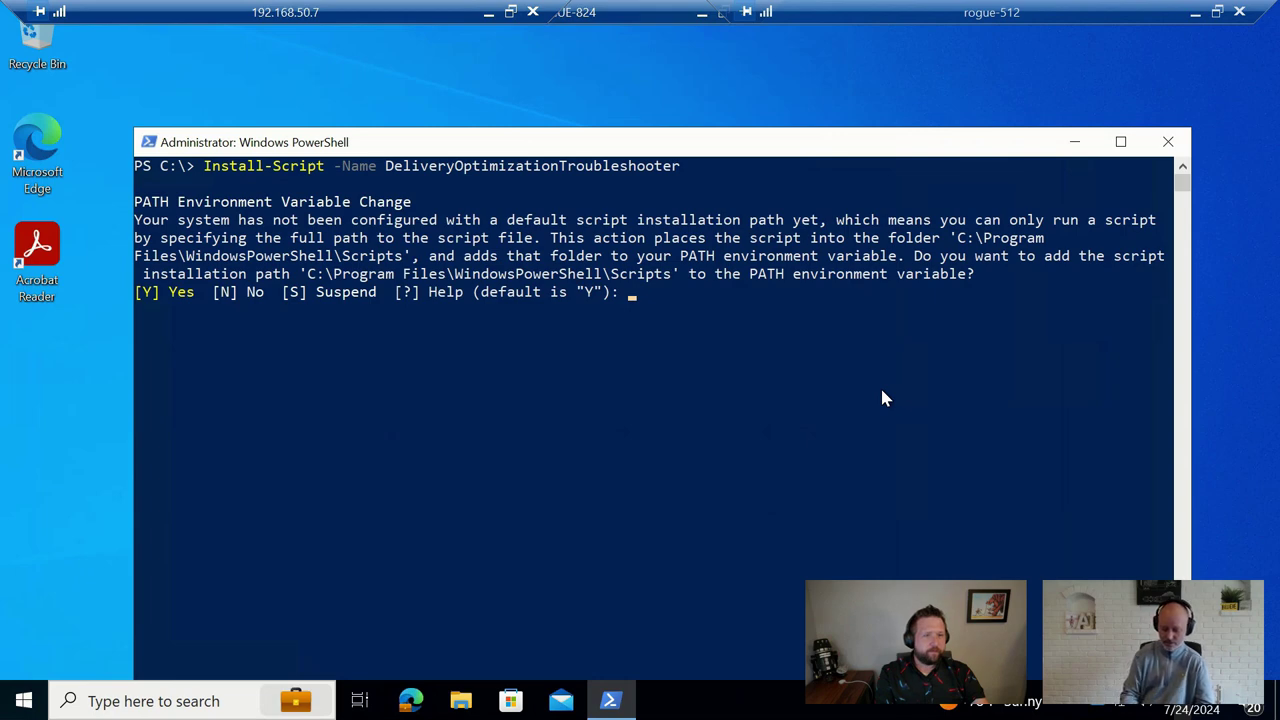
# - Accept the PATH change and NuGet provider with Y, and trust PSGallery with A
pyautogui.write('Y')
pyautogui.press('Return')
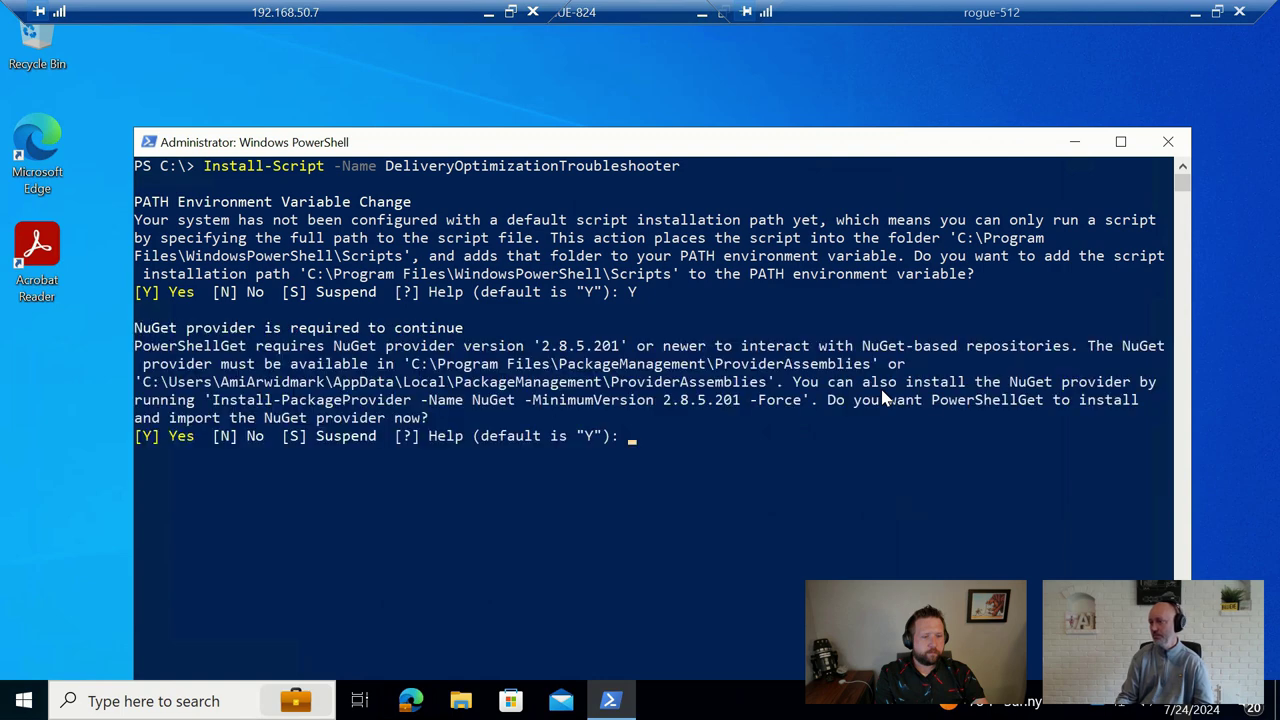
pyautogui.write('Y')
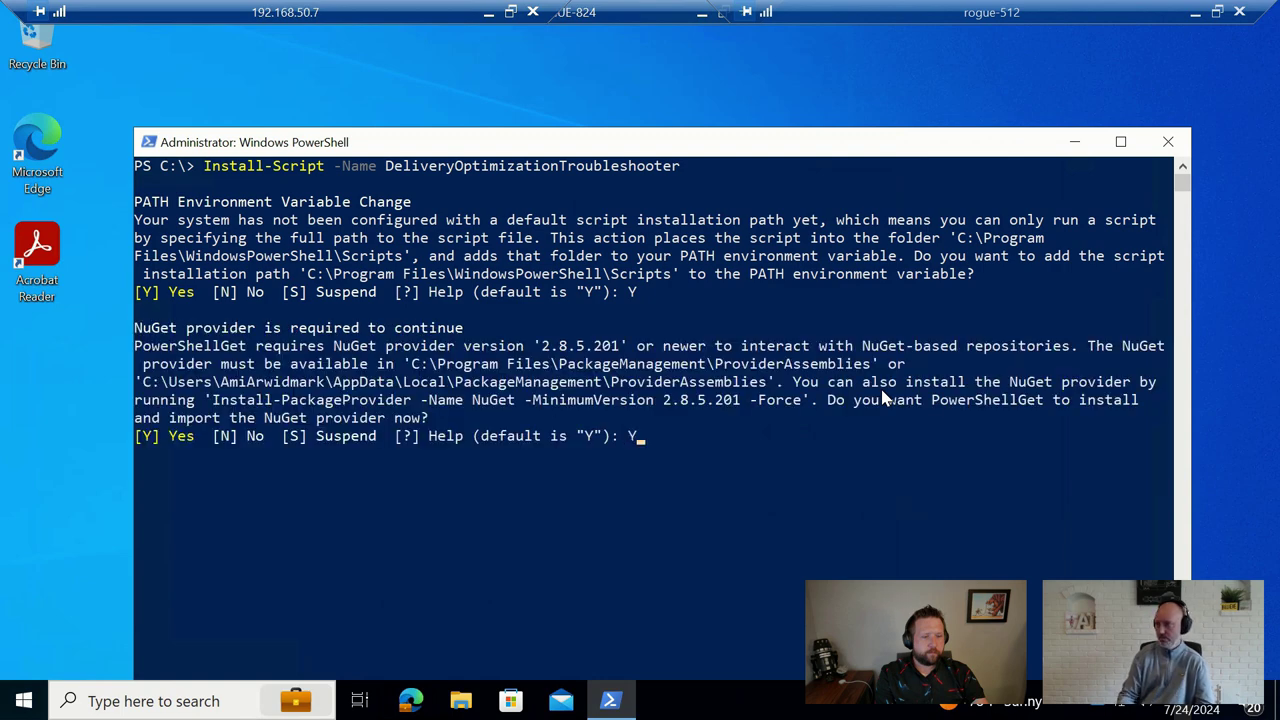
pyautogui.press('Return')
pyautogui.moveTo(580, 150); pyautogui.dragTo(559, 74)
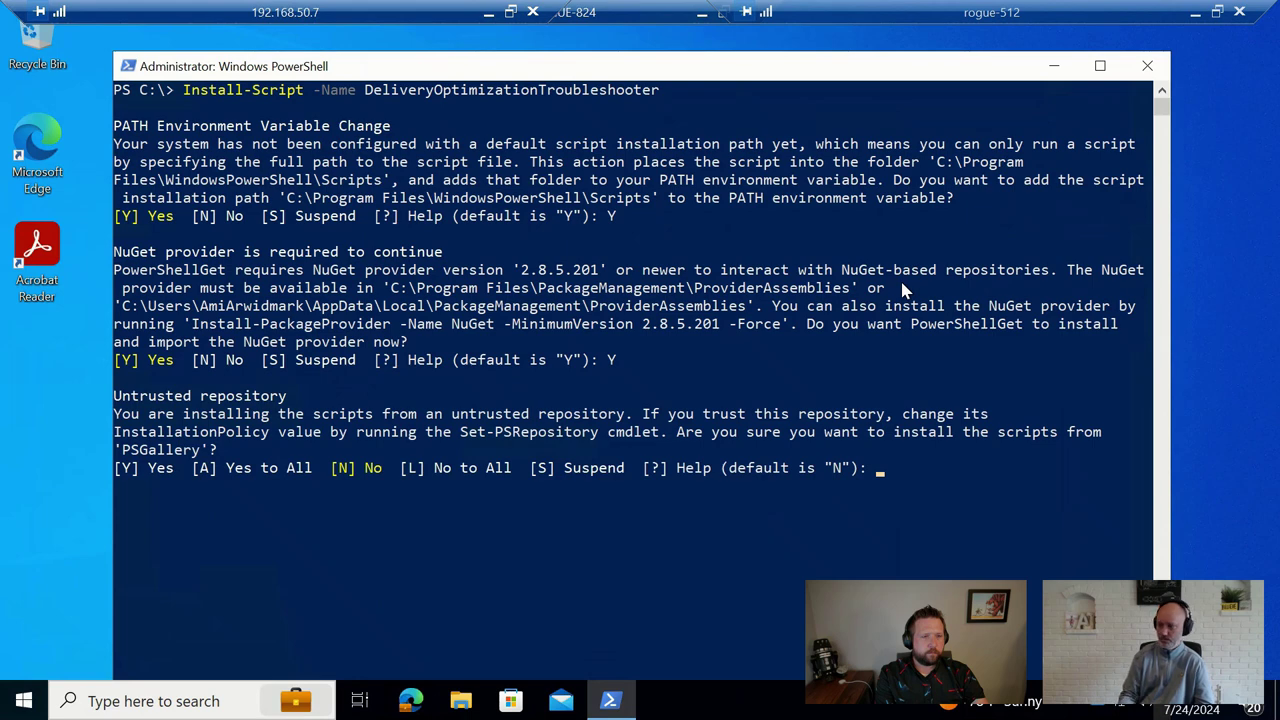
pyautogui.write('A')
pyautogui.press('Return')
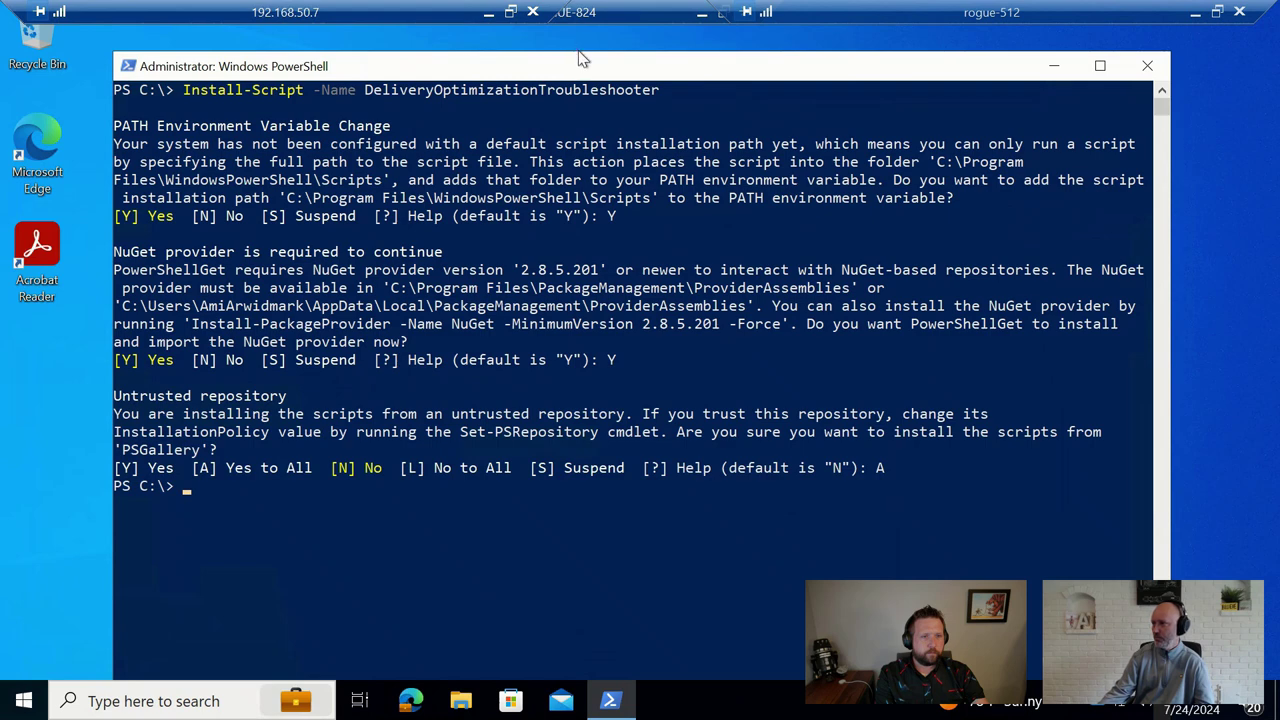
pyautogui.moveTo(579, 53); pyautogui.dragTo(625, 55)
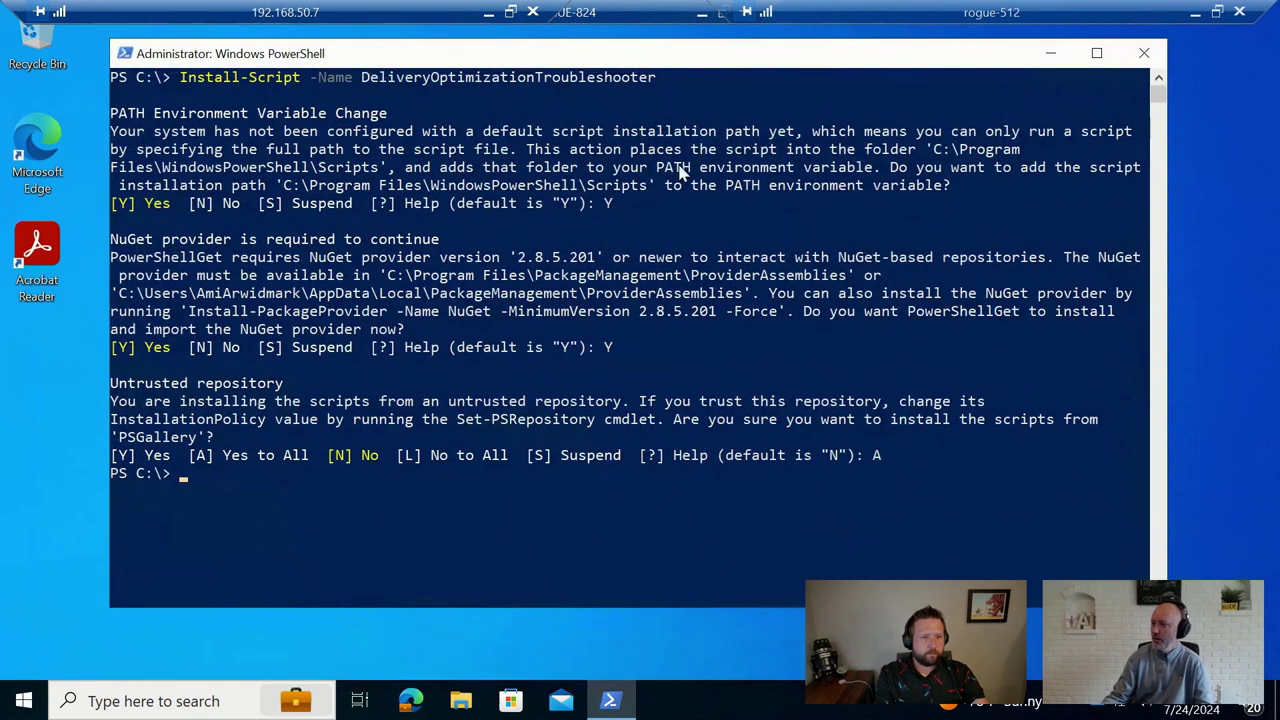
# - Open the DeliveryOptimizationTroubleshooter.ps1 source from the package's FileList in the browser
pyautogui.click(490, 20)
pyautogui.scroll(-3, 686, 591)
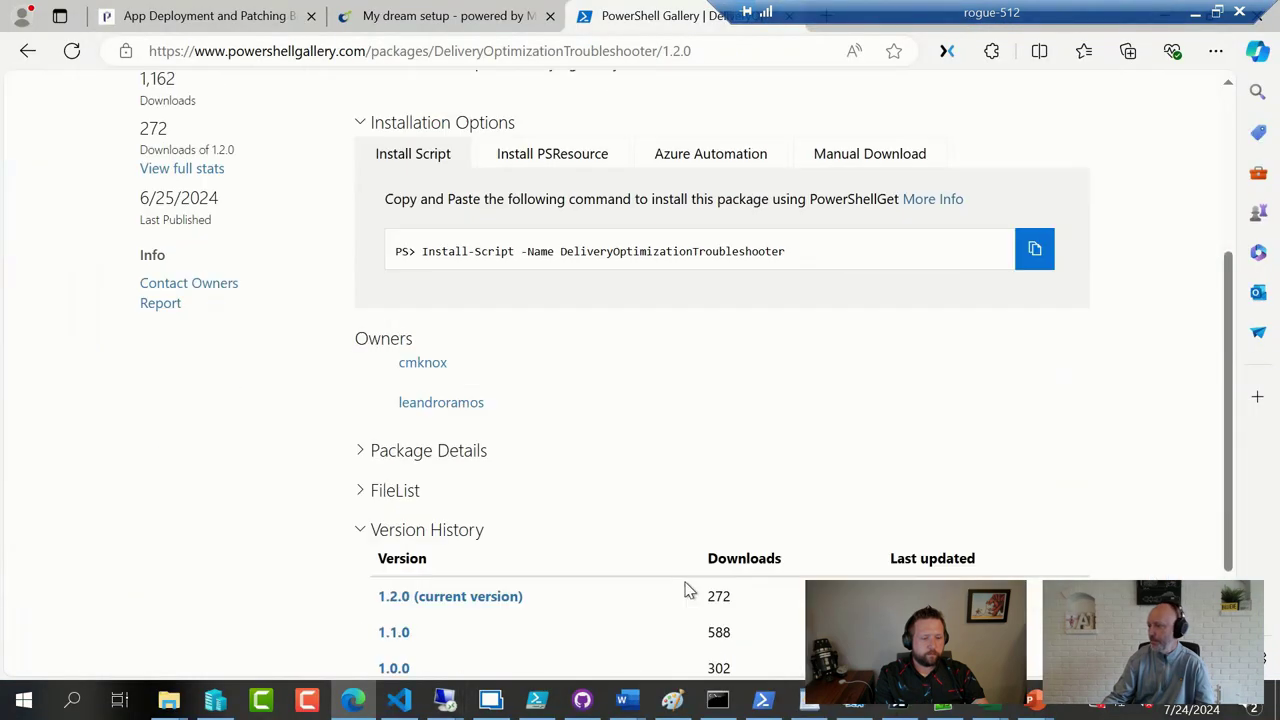
pyautogui.click(394, 491)
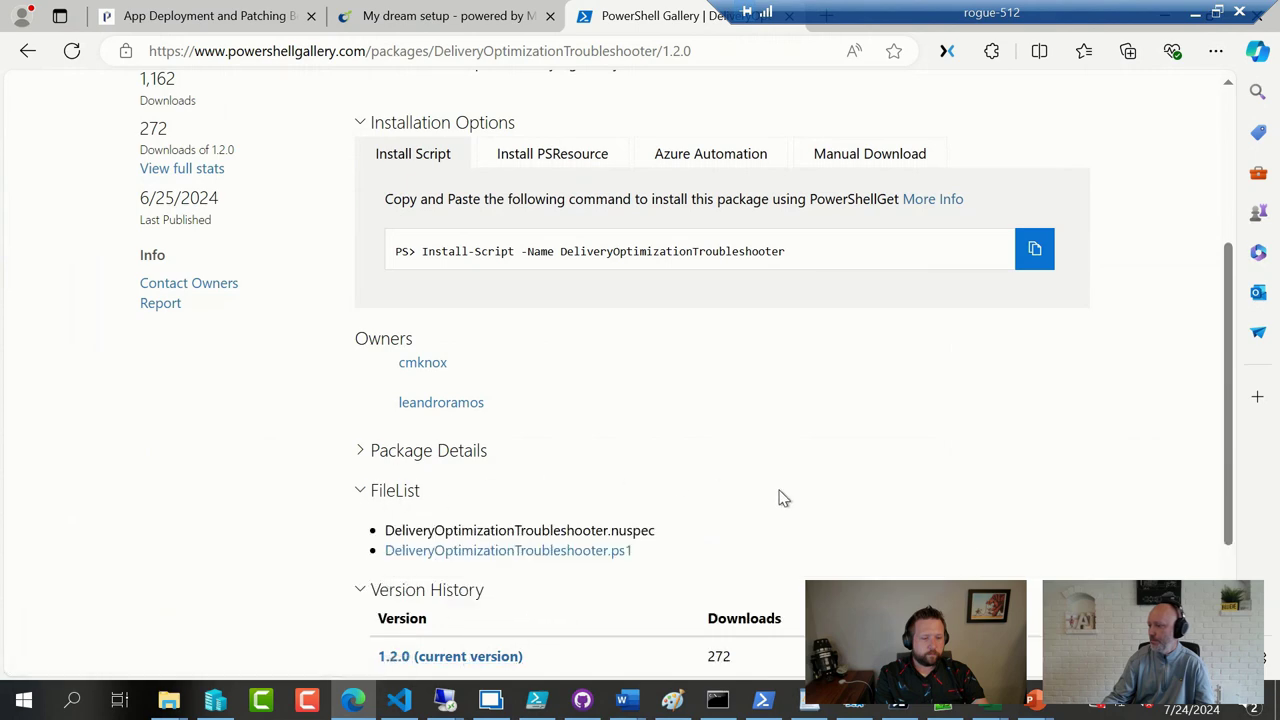
pyautogui.scroll(-2, 810, 548)
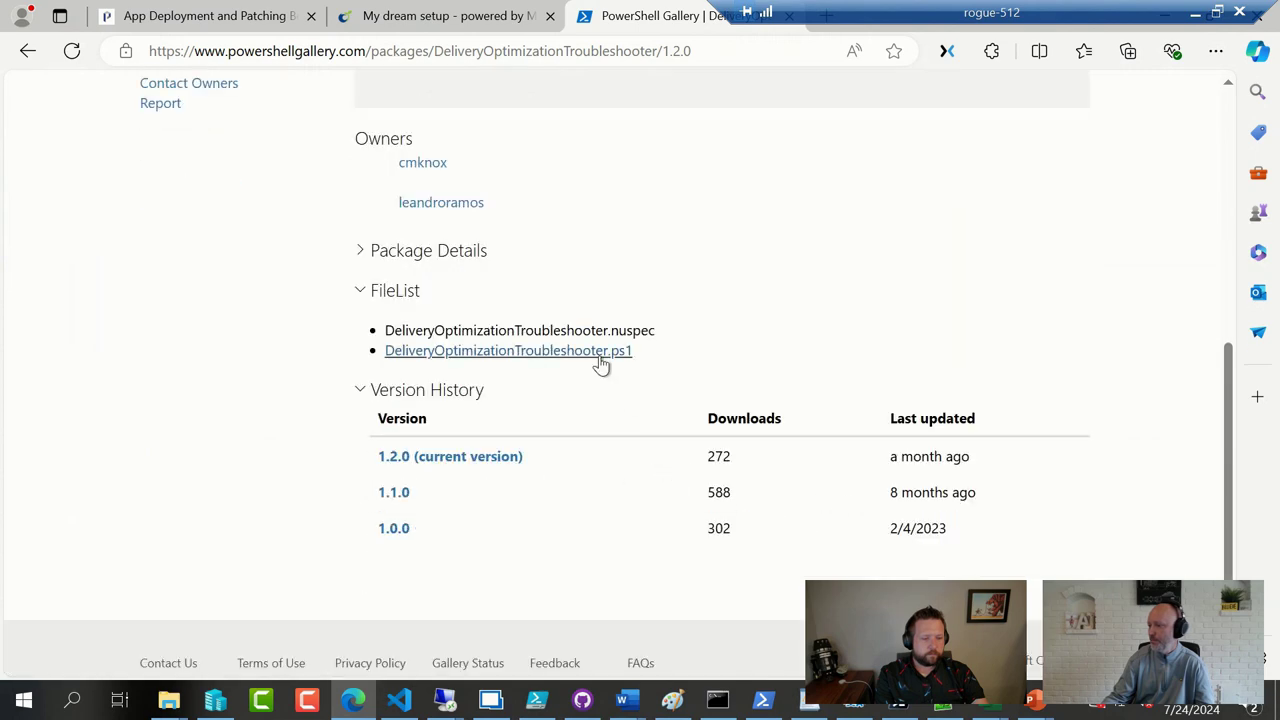
pyautogui.click(598, 355)
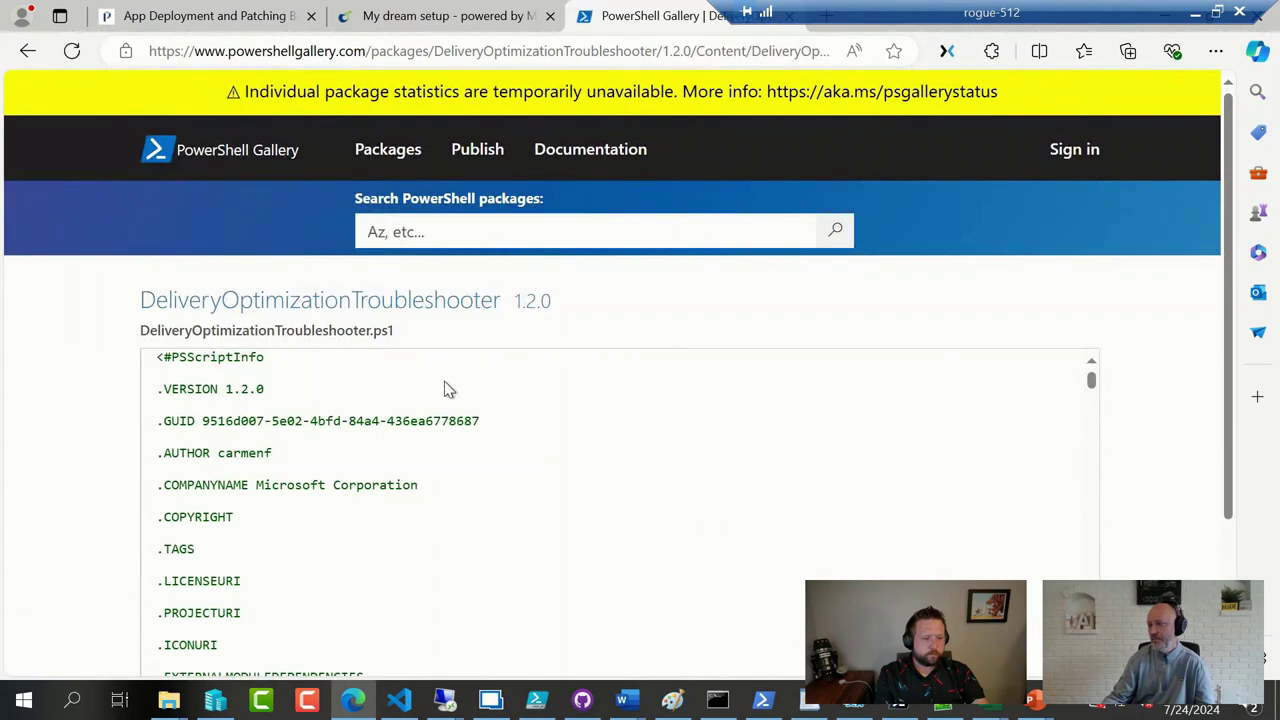
# - Scroll to the Param() block and highlight the $HealthCheck, $P2P and $MCC switches
pyautogui.scroll(-4, 443, 391)
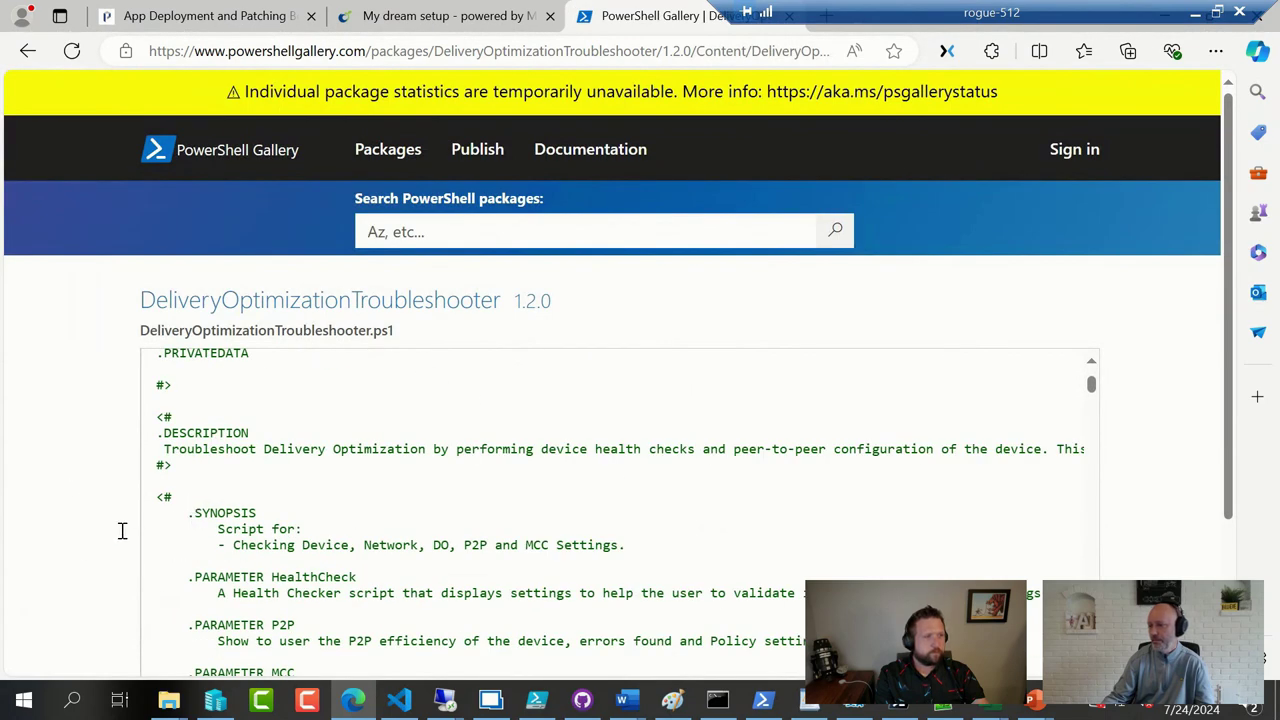
pyautogui.scroll(-2, 100, 540)
pyautogui.scroll(-3, 232, 457)
pyautogui.scroll(-4, 317, 423)
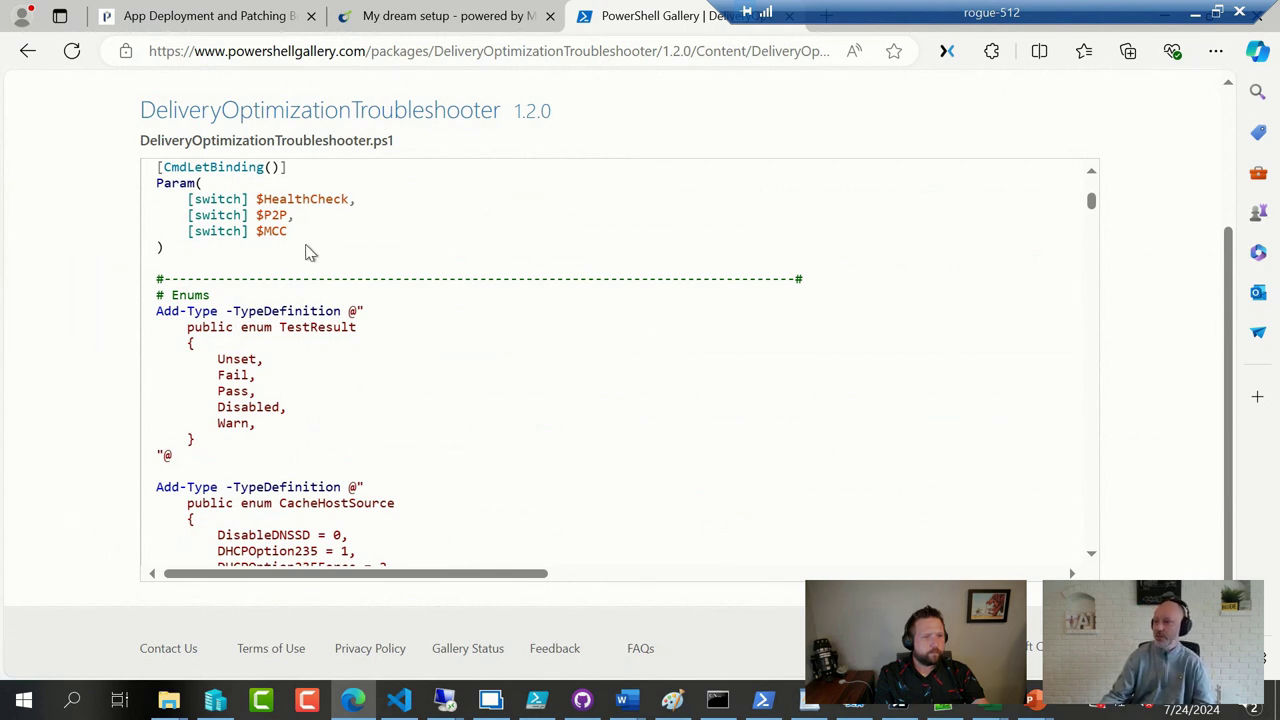
pyautogui.moveTo(293, 231); pyautogui.dragTo(678, 231)
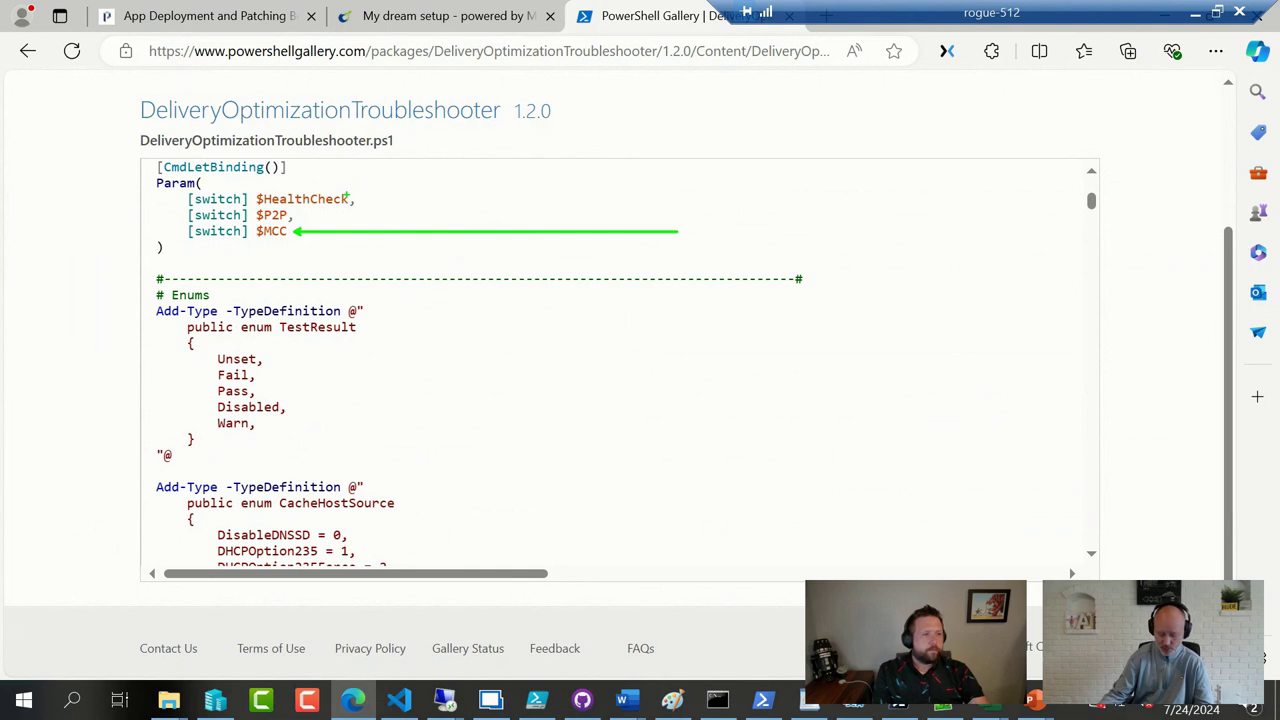
pyautogui.moveTo(245, 183); pyautogui.dragTo(366, 228)
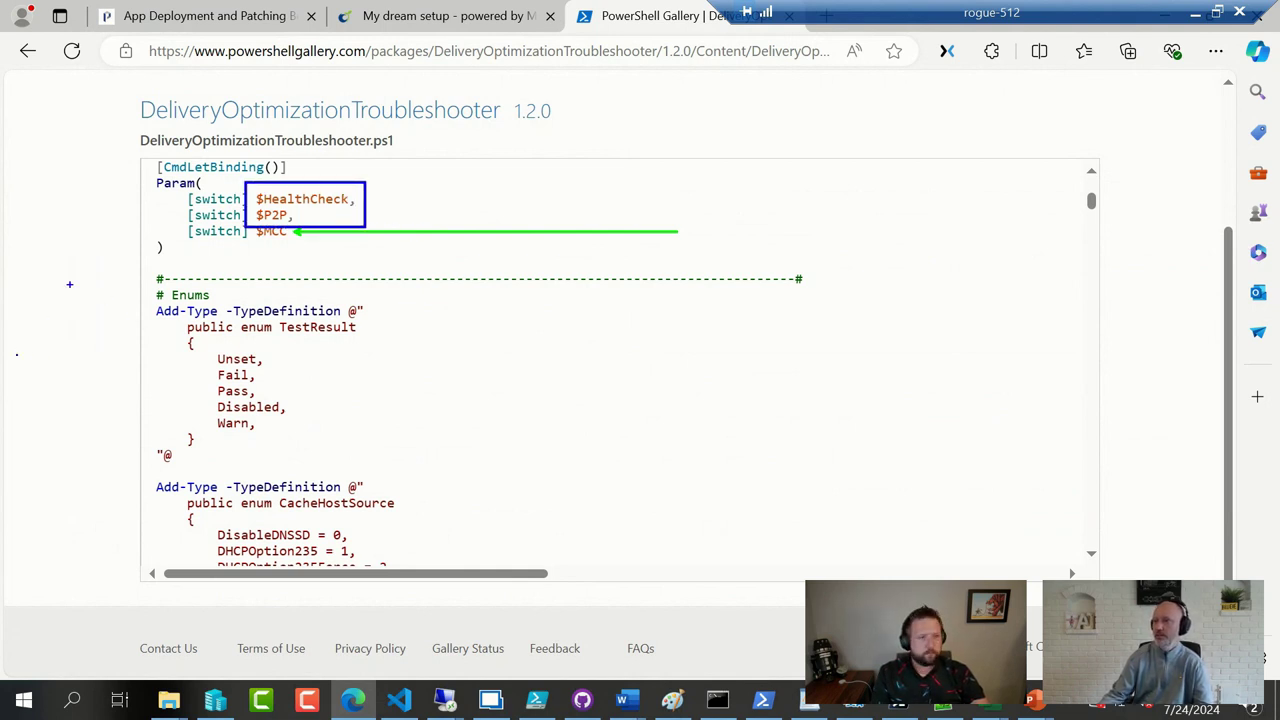
pyautogui.press('Escape')
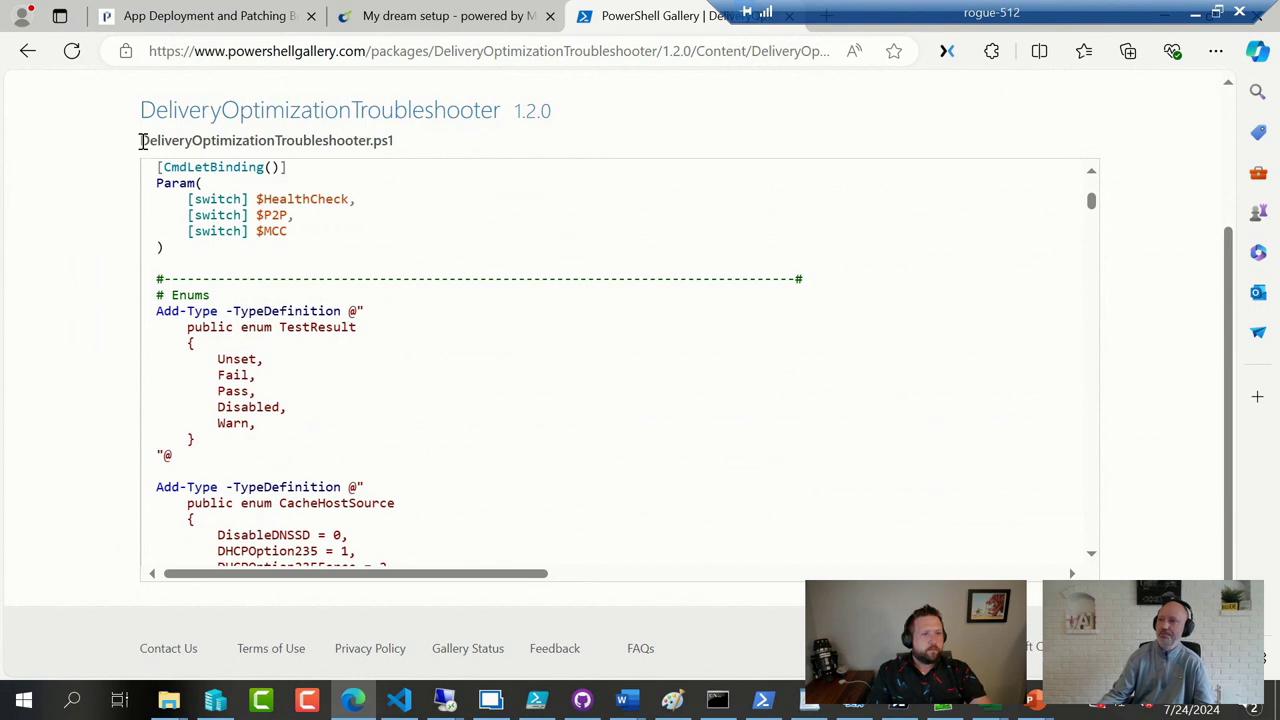
pyautogui.hotkey('alt', 'Tab')
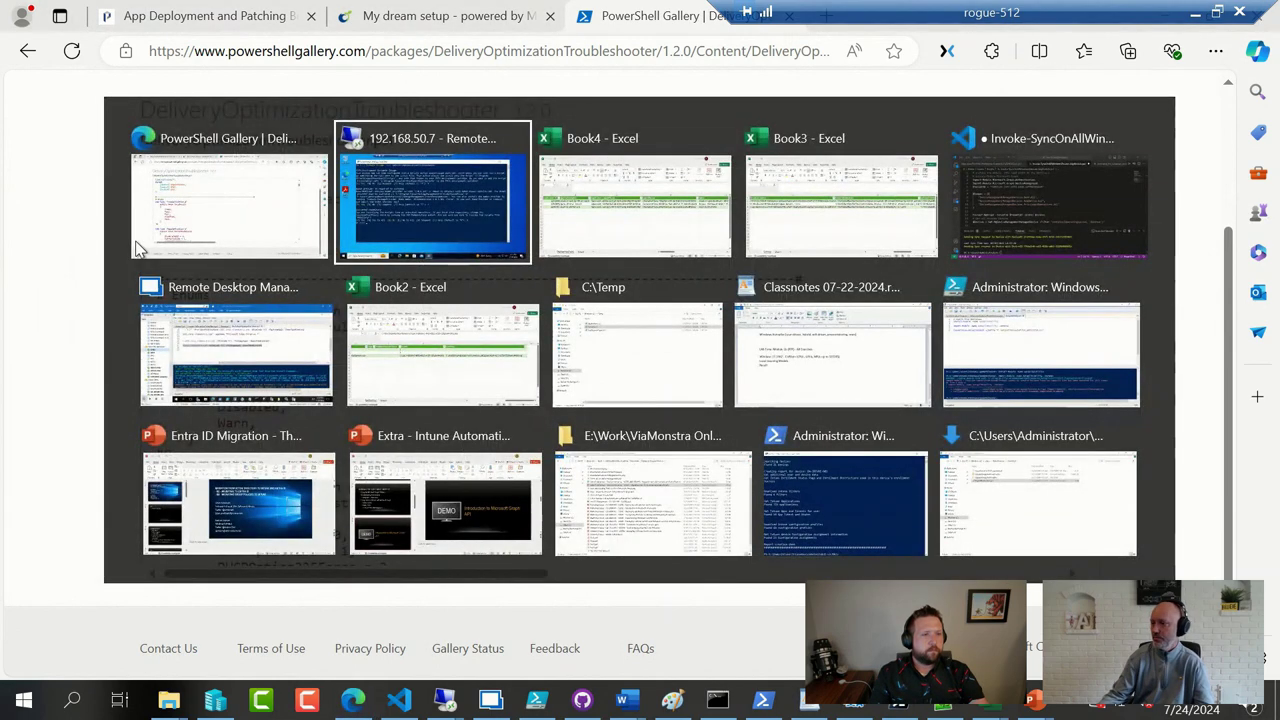
# - Enter 'DeliveryOptimizationTroubleshooter.ps1 -HealthCheck' at the VM prompt using tab completion
pyautogui.write('del')
pyautogui.press('Tab')
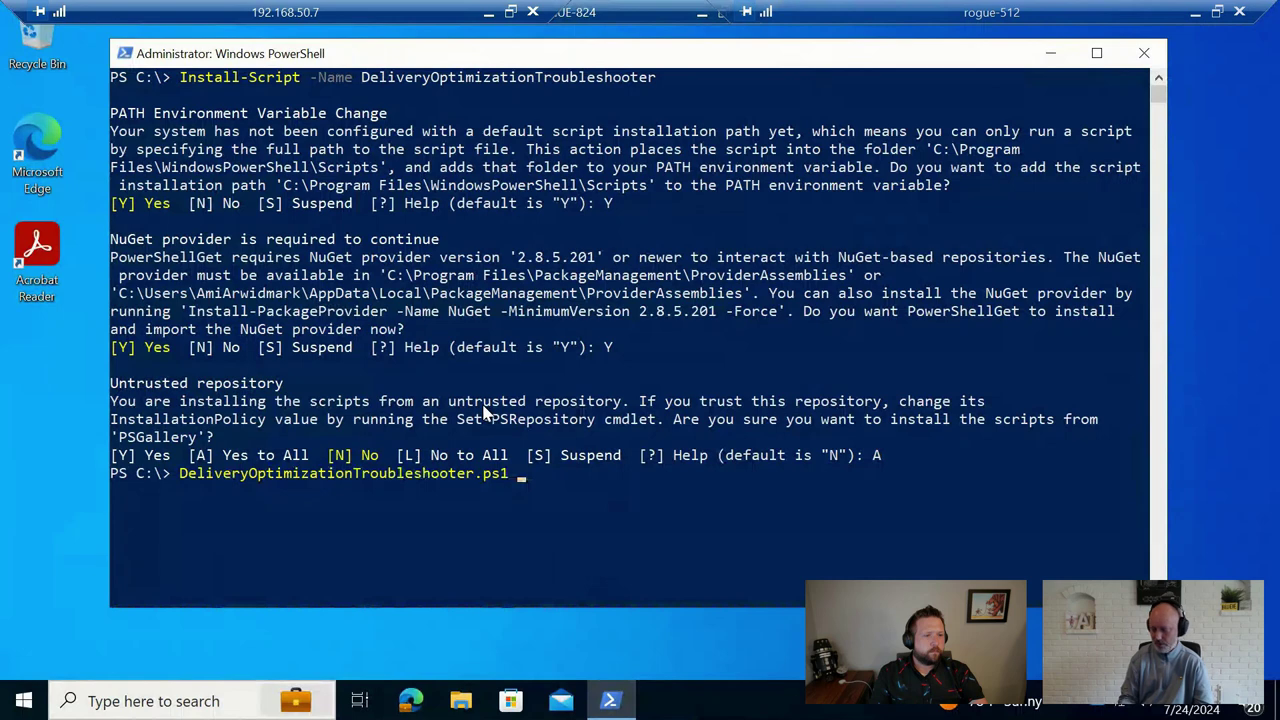
pyautogui.write('-HealthCheck')
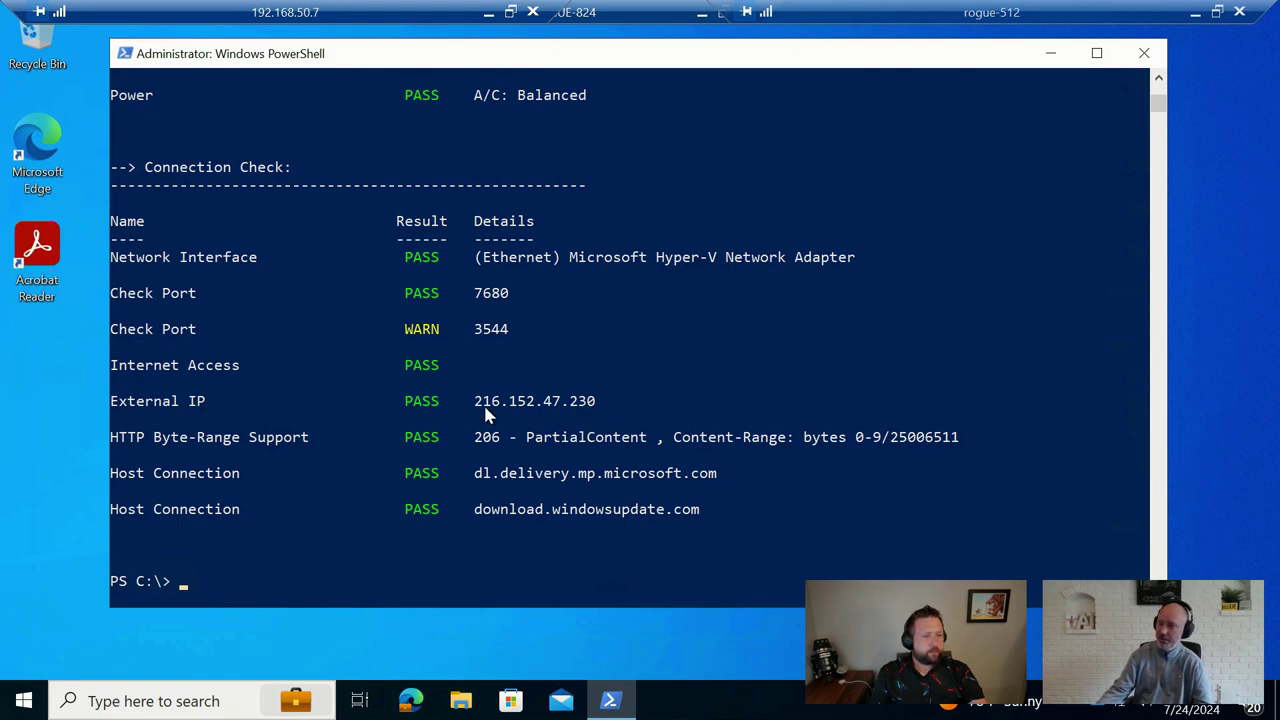
# - Rerun the troubleshooter with -P2P, review the 15.45% peer efficiency result, and return to the browser
pyautogui.press('Up')
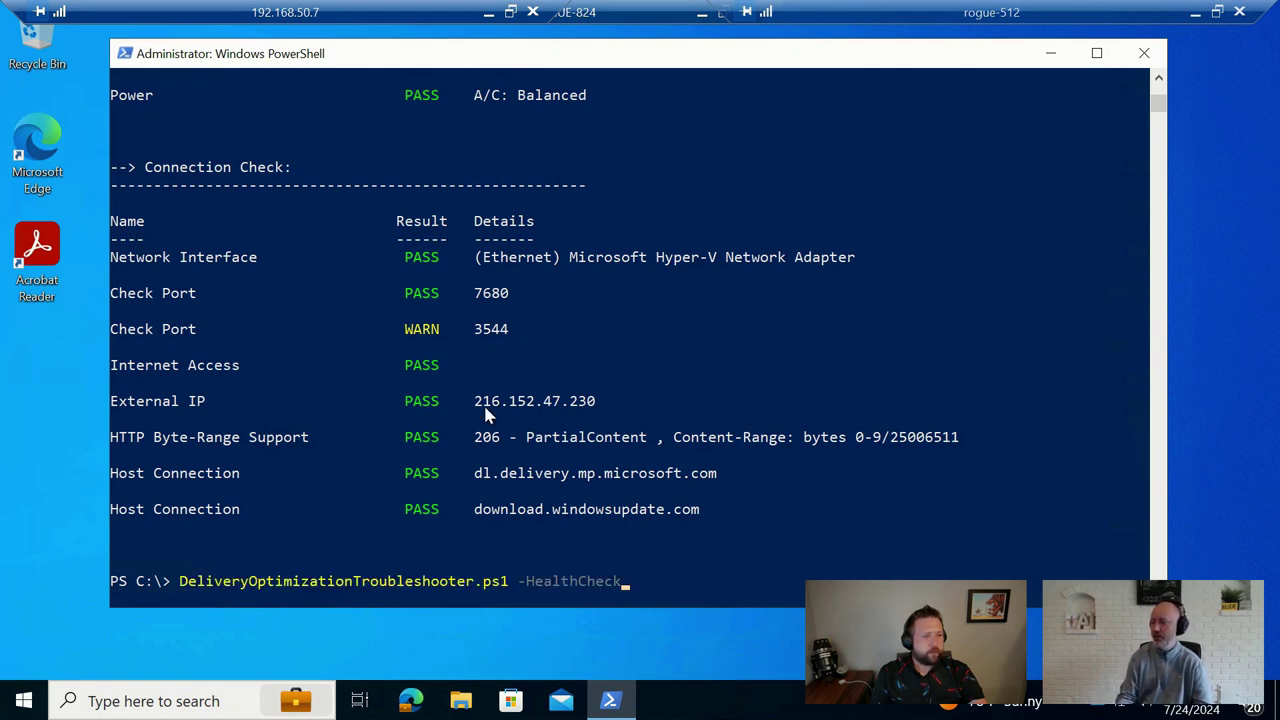
pyautogui.press('BackSpace')
pyautogui.press('BackSpace')
pyautogui.press('BackSpace')
pyautogui.press('BackSpace')
pyautogui.press('BackSpace')
pyautogui.press('BackSpace')
pyautogui.press('BackSpace')
pyautogui.press('BackSpace')
pyautogui.press('BackSpace')
pyautogui.press('BackSpace')
pyautogui.press('BackSpace')
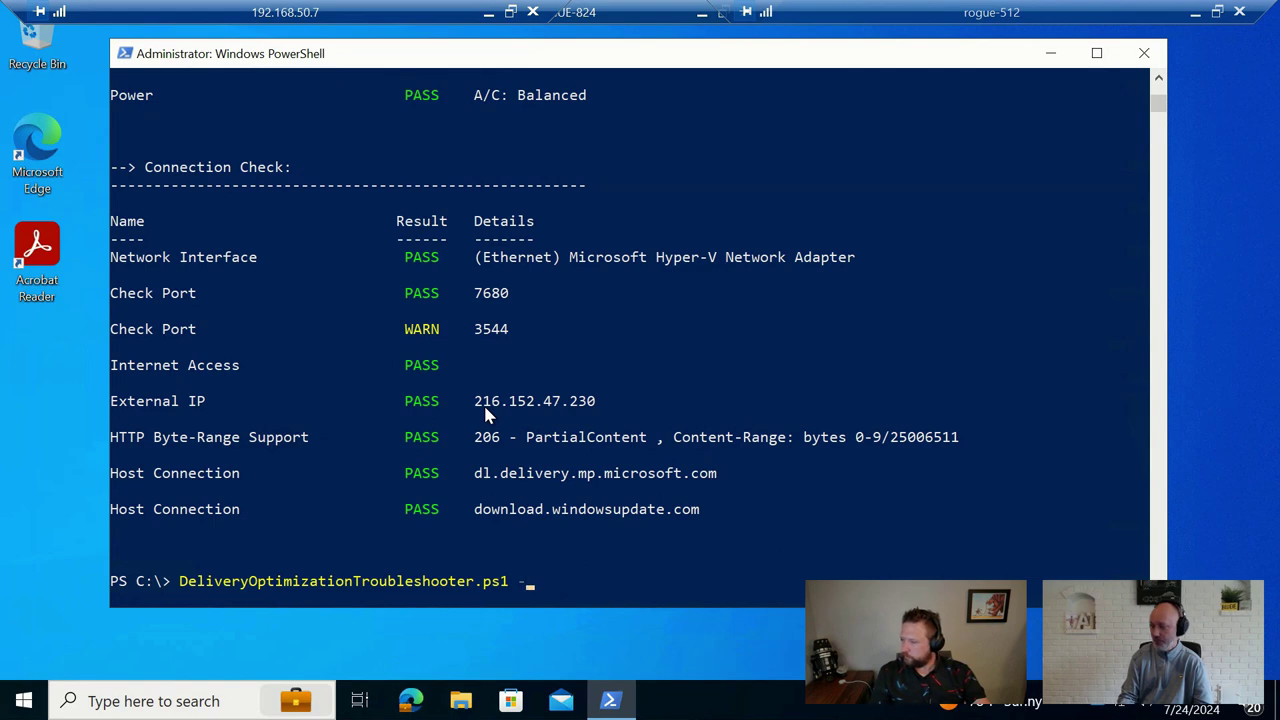
pyautogui.write('P2P')
pyautogui.press('Return')
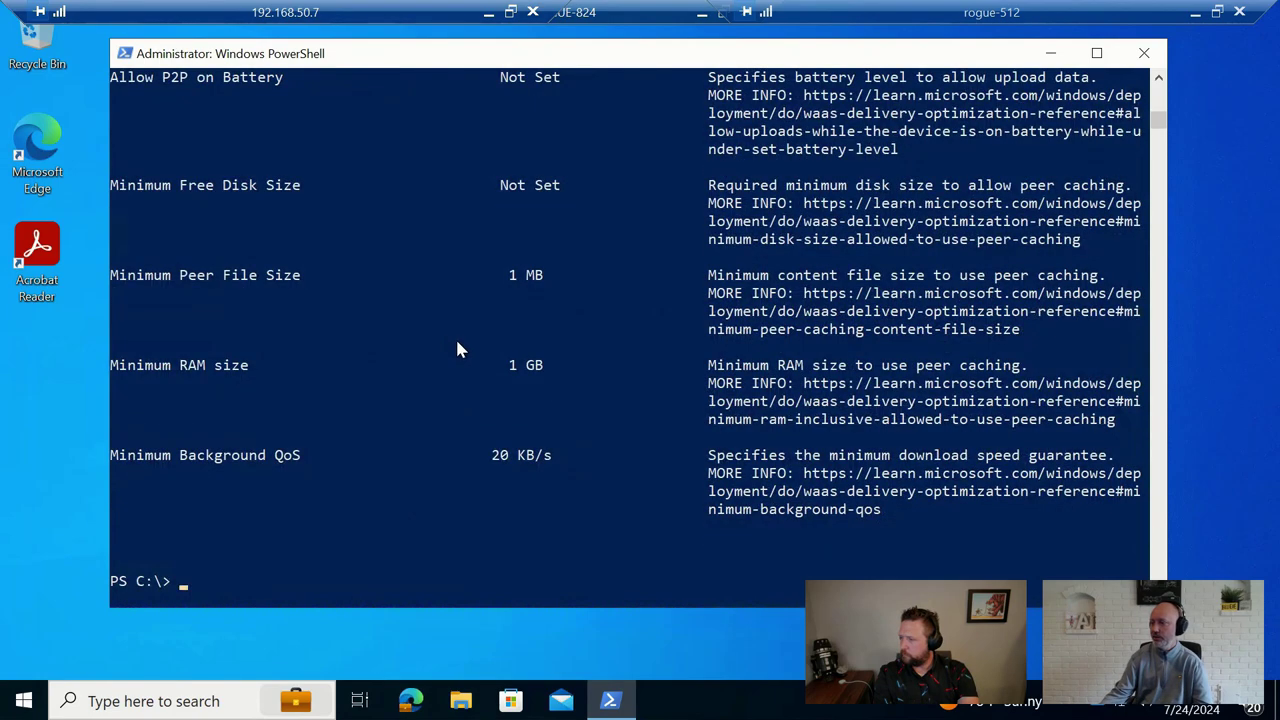
pyautogui.scroll(5, 481, 418)
pyautogui.scroll(6, 484, 447)
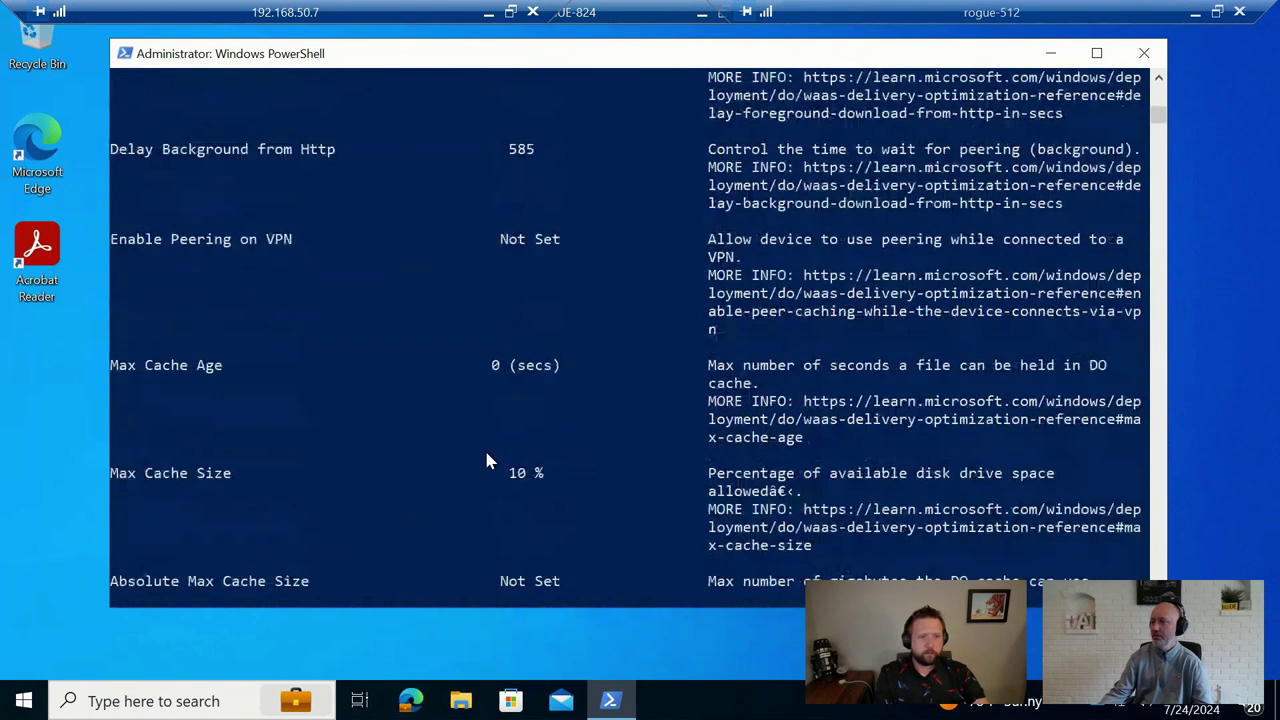
pyautogui.scroll(10, 487, 458)
pyautogui.scroll(2, 487, 458)
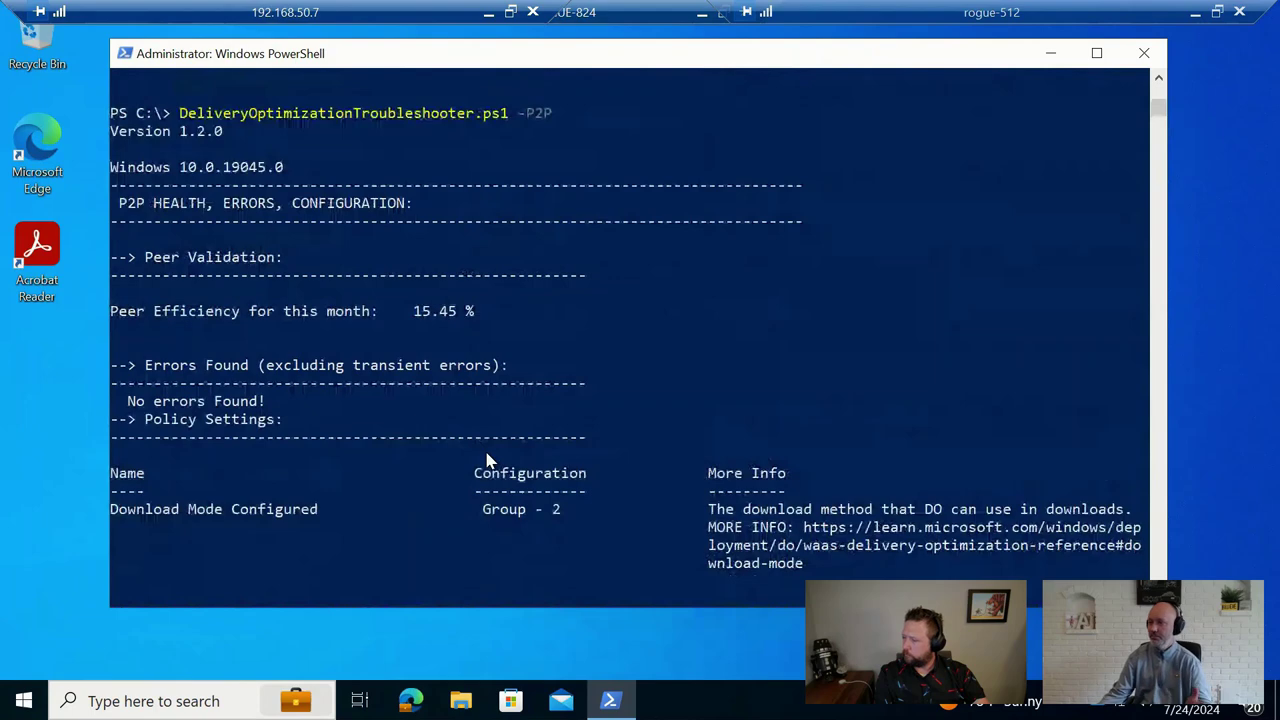
pyautogui.click(489, 16)
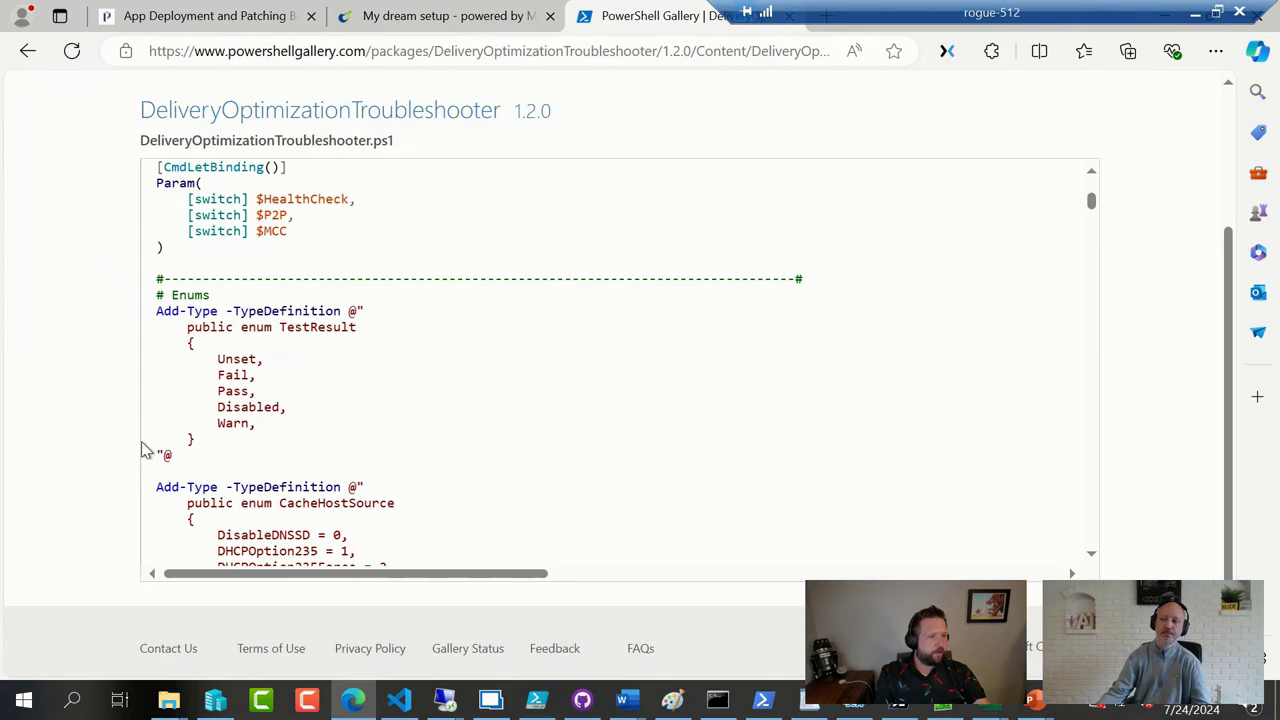